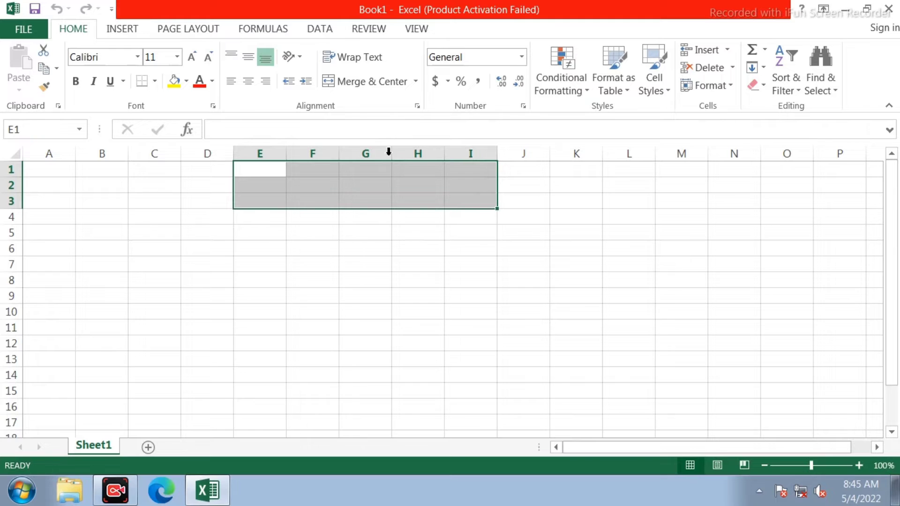
Step: Merge and center cells E1:I3 and enter AND as the table title
{"action": "left_click", "coordinate": [366, 82]}
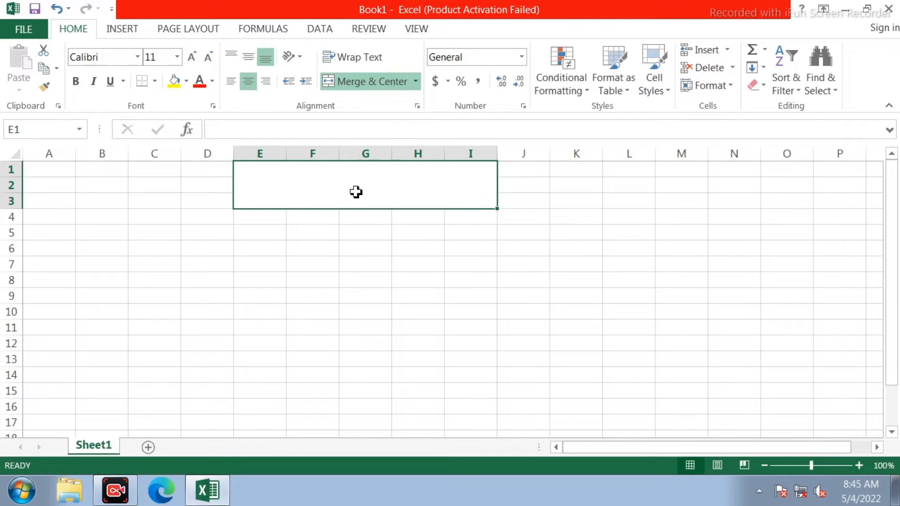
{"action": "type", "text": "A"}
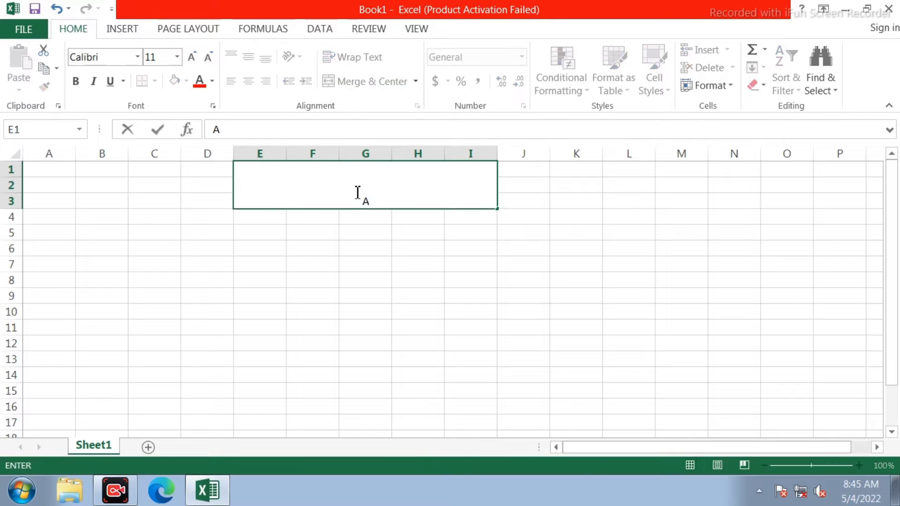
{"action": "type", "text": "ND"}
Step: Middle-align the AND title vertically in its merged cell and set its font size to 48
{"action": "left_click", "coordinate": [400, 189]}
{"action": "left_click", "coordinate": [248, 56]}
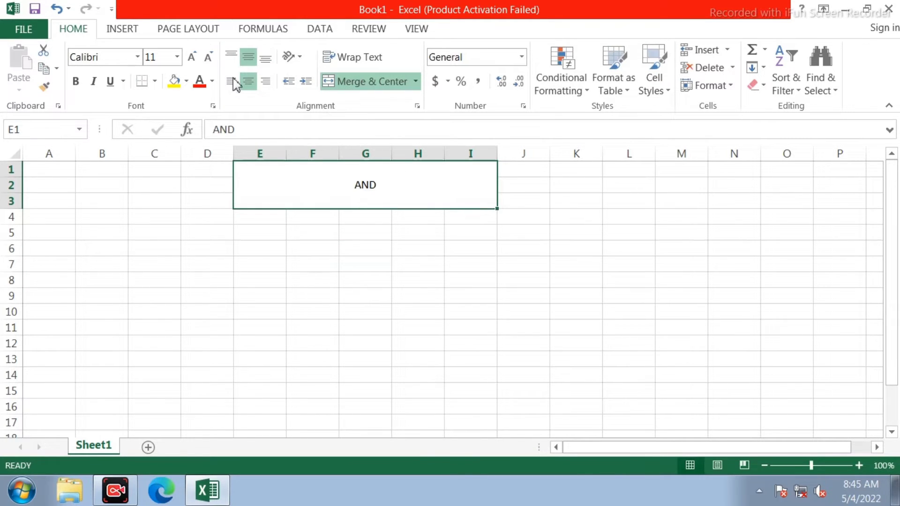
{"action": "left_click", "coordinate": [192, 57]}
{"action": "left_click", "coordinate": [191, 57]}
{"action": "double_click", "coordinate": [192, 56]}
{"action": "double_click", "coordinate": [191, 57]}
{"action": "left_click", "coordinate": [192, 57]}
{"action": "double_click", "coordinate": [192, 57]}
{"action": "double_click", "coordinate": [192, 57]}
{"action": "left_click", "coordinate": [192, 56]}
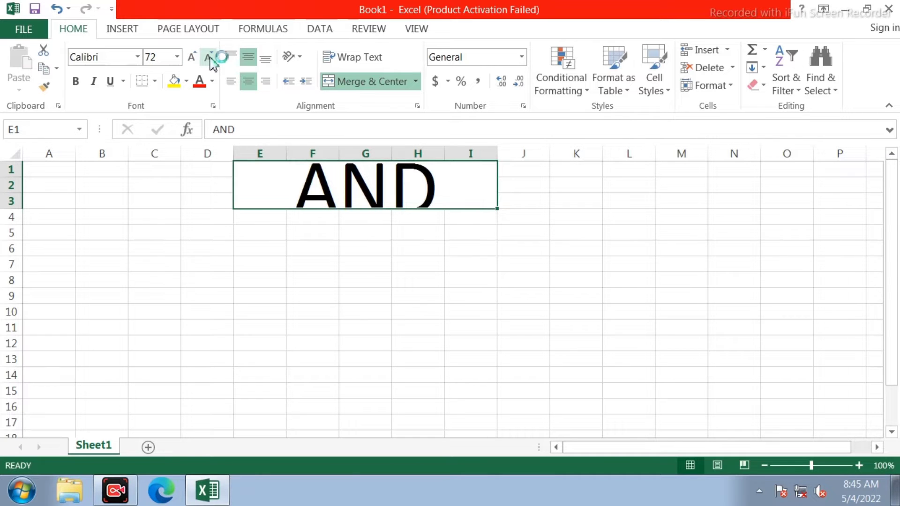
{"action": "left_click", "coordinate": [208, 57]}
Step: Fill the merged AND title cell with a light gold theme color
{"action": "left_click", "coordinate": [174, 81]}
{"action": "left_click", "coordinate": [266, 267]}
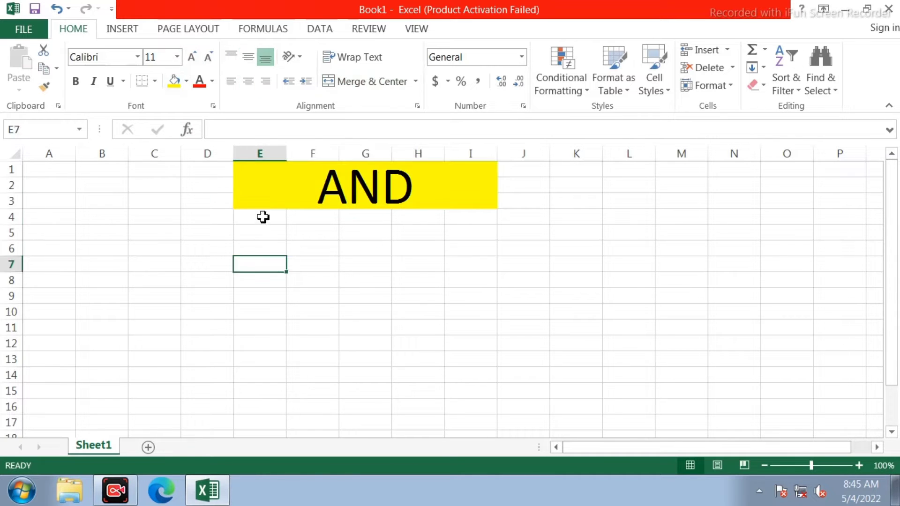
{"action": "left_click", "coordinate": [282, 216]}
{"action": "left_click", "coordinate": [279, 201]}
{"action": "left_click", "coordinate": [186, 81]}
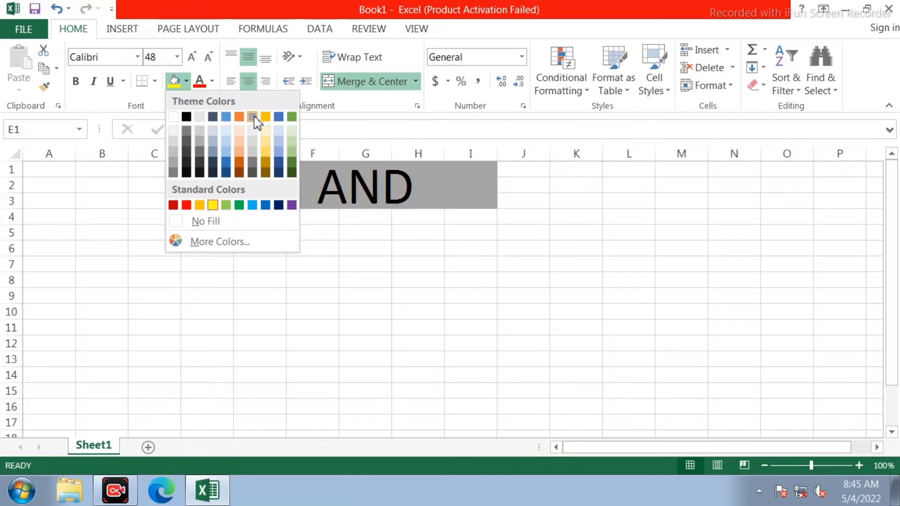
{"action": "left_click", "coordinate": [262, 140]}
Step: Enter the column headers Sale Party, LCD and LAPTOP in cells E4, F4 and G4
{"action": "left_click", "coordinate": [258, 218]}
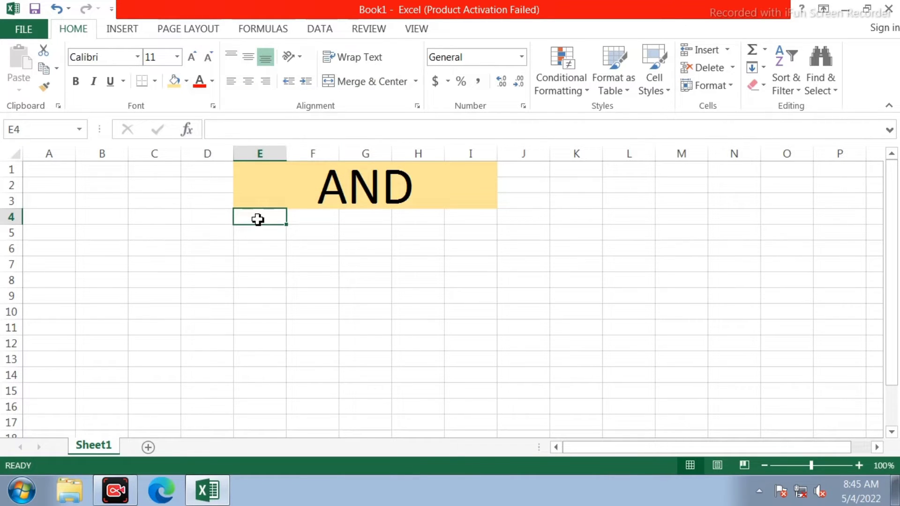
{"action": "type", "text": "Sale"}
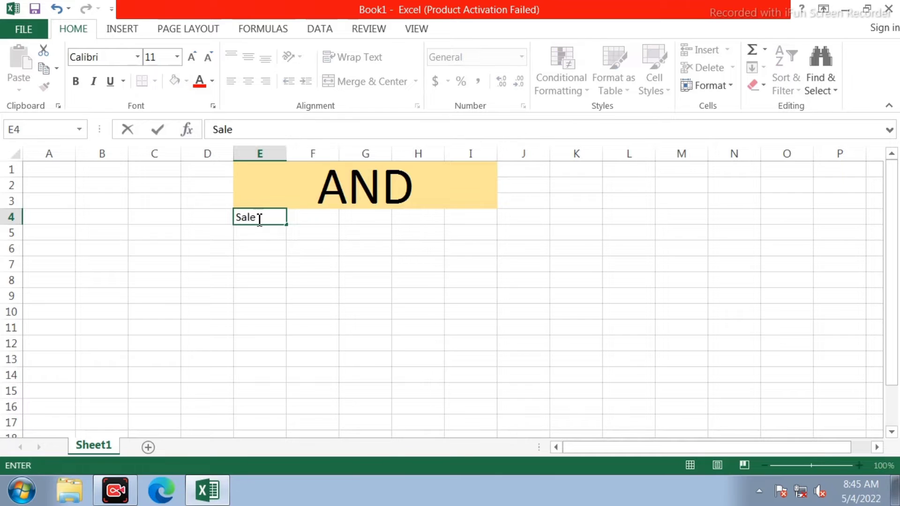
{"action": "type", "text": " Party"}
{"action": "key", "text": "Tab"}
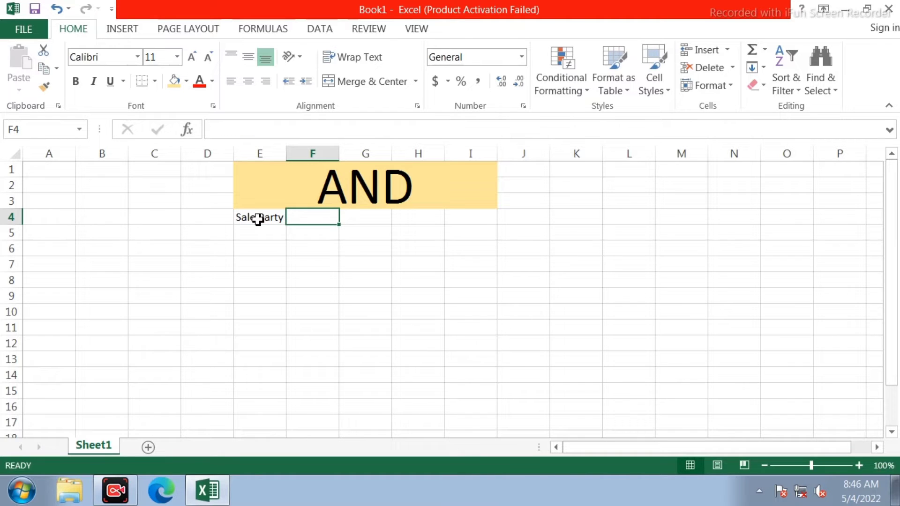
{"action": "type", "text": "LCD"}
{"action": "key", "text": "Tab"}
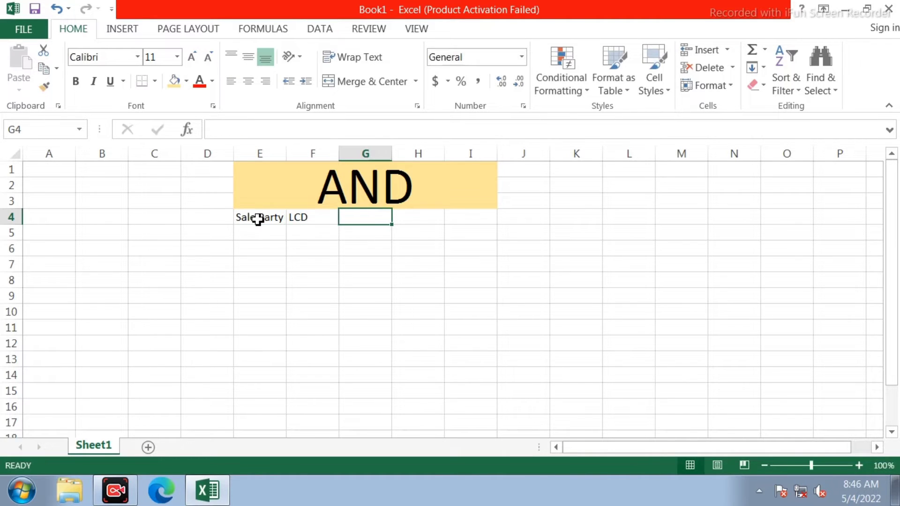
{"action": "type", "text": "L"}
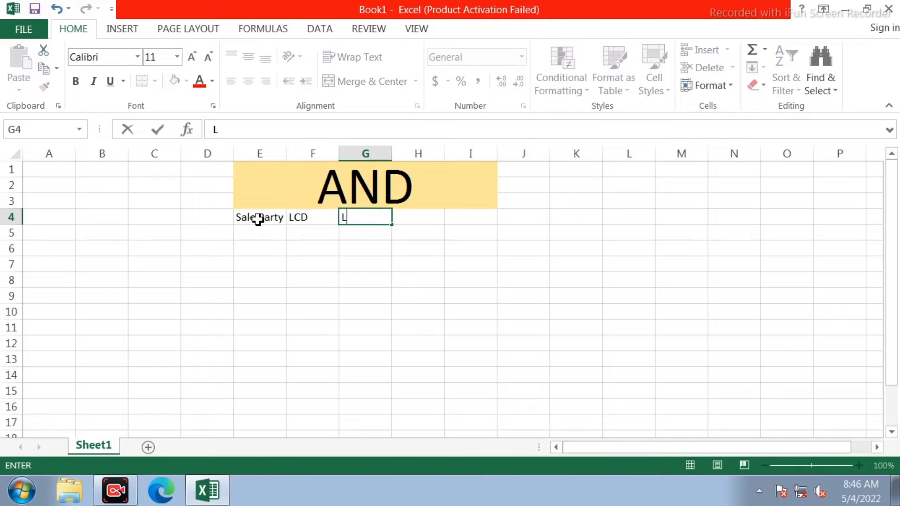
{"action": "type", "text": "APTOP"}
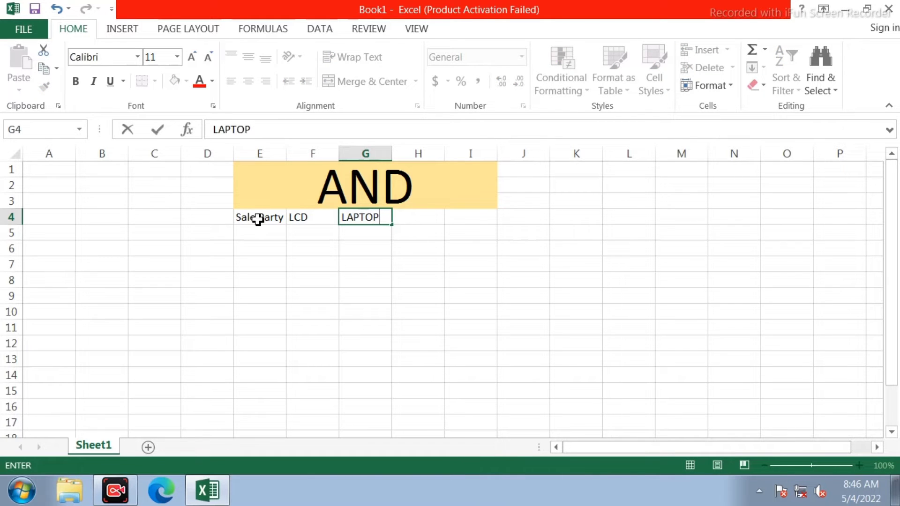
{"action": "key", "text": "Tab"}
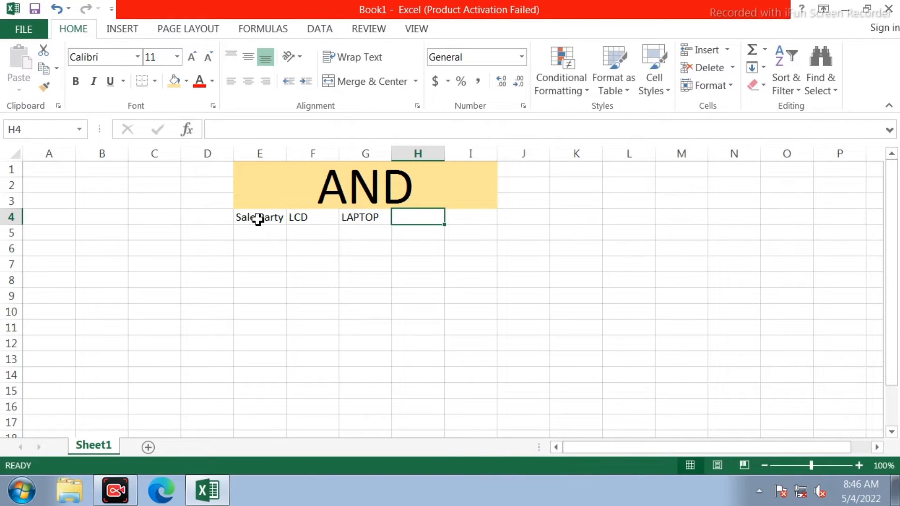
Step: Add the headers TOTAL in H4 and COMMISSION in I4, and autofit column I to its text
{"action": "type", "text": "TO"}
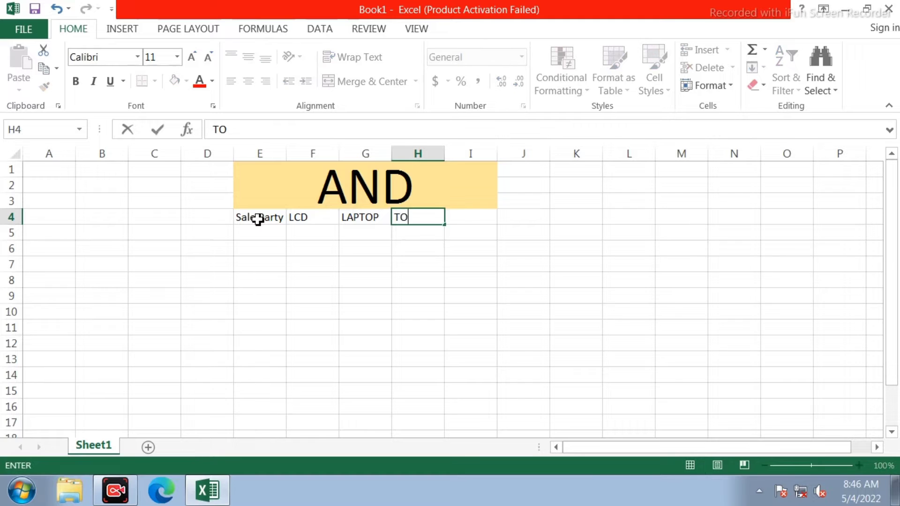
{"action": "type", "text": "TAL"}
{"action": "key", "text": "Tab"}
{"action": "type", "text": "C"}
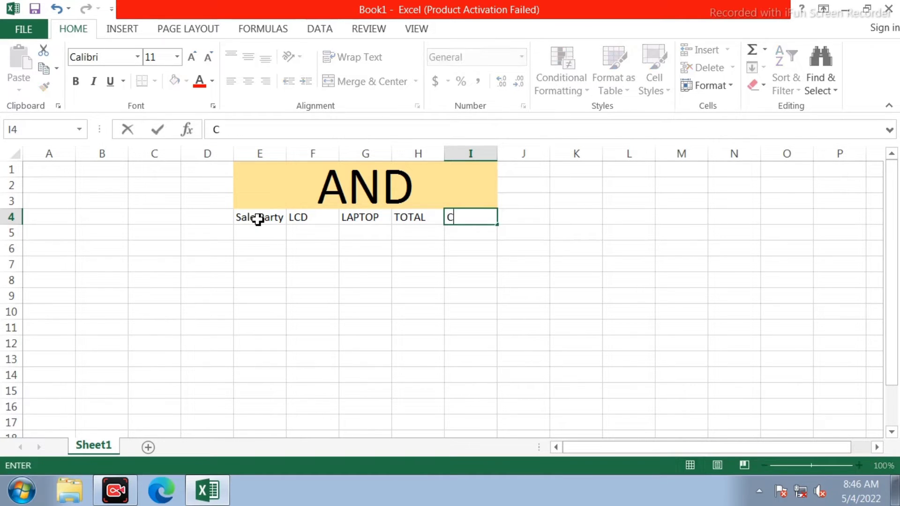
{"action": "type", "text": "OMMISS"}
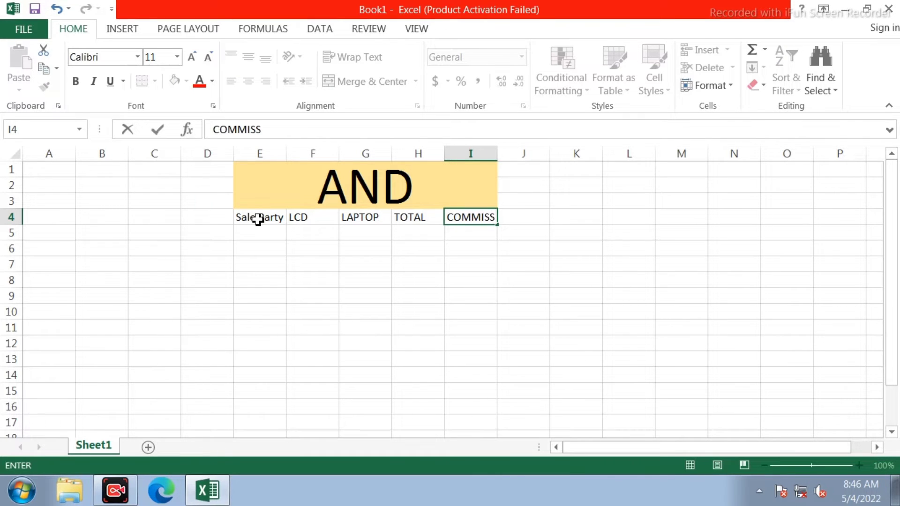
{"action": "type", "text": "ION"}
{"action": "key", "text": "Tab"}
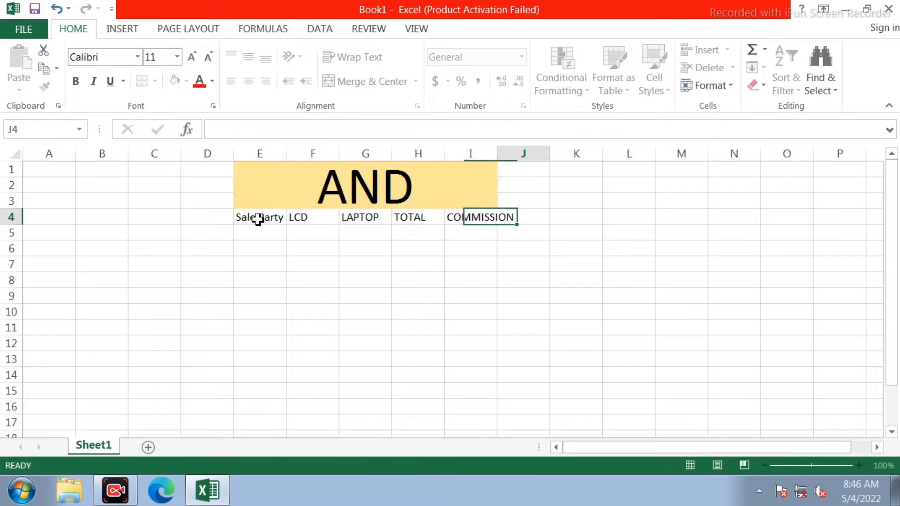
{"action": "double_click", "coordinate": [497, 153]}
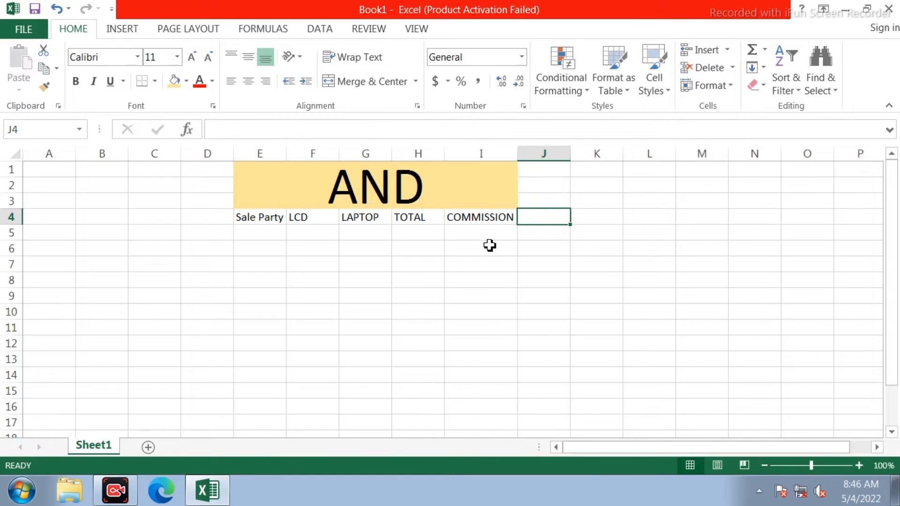
Step: Enter the five people's first names in cells E5:E9 under the Sale Party header
{"action": "left_click", "coordinate": [488, 245]}
{"action": "left_click", "coordinate": [365, 248]}
{"action": "left_click", "coordinate": [295, 218]}
{"action": "left_click", "coordinate": [268, 234]}
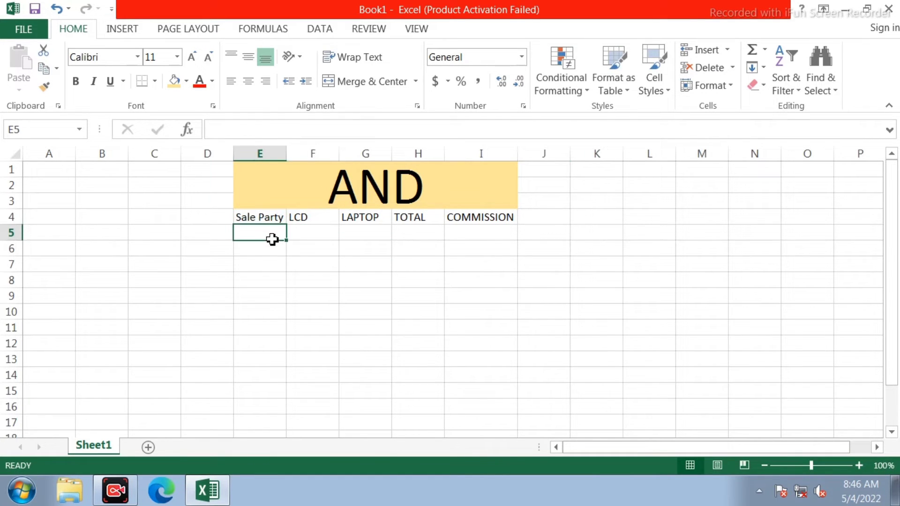
{"action": "type", "text": "D"}
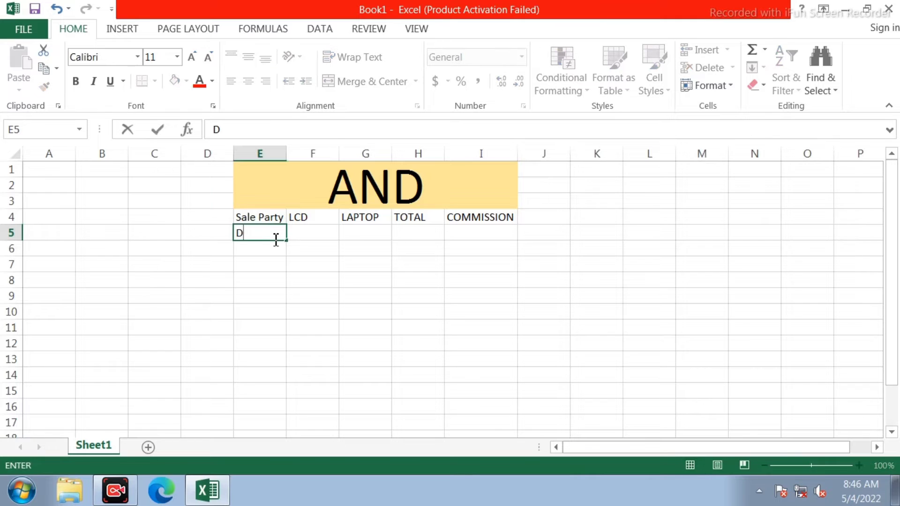
{"action": "type", "text": "ivya"}
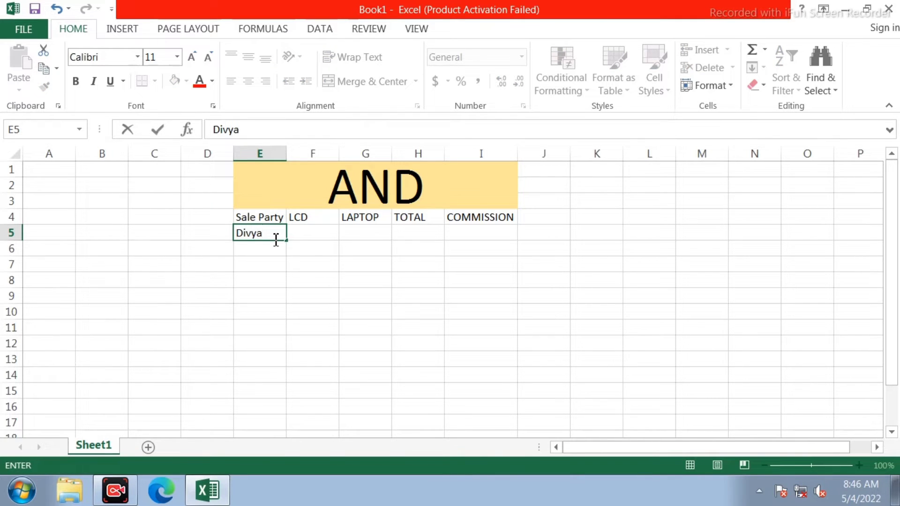
{"action": "key", "text": "Return"}
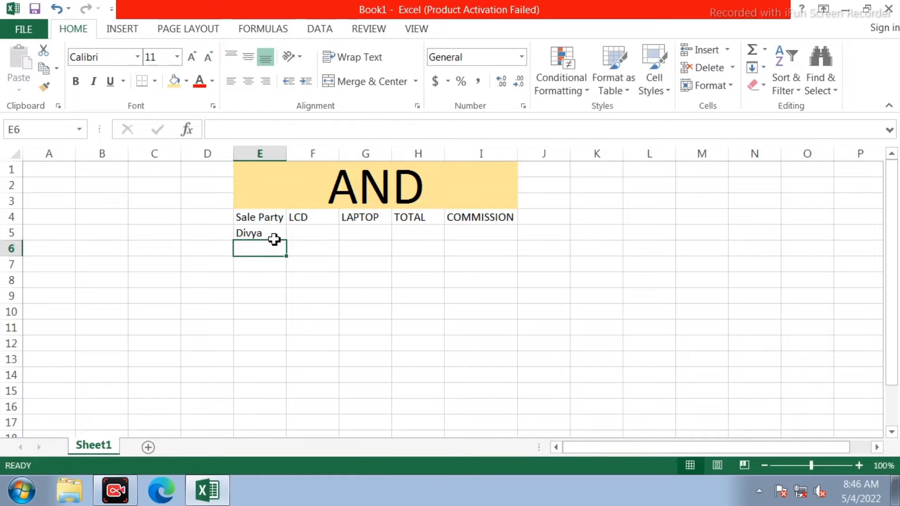
{"action": "type", "text": "Mamta"}
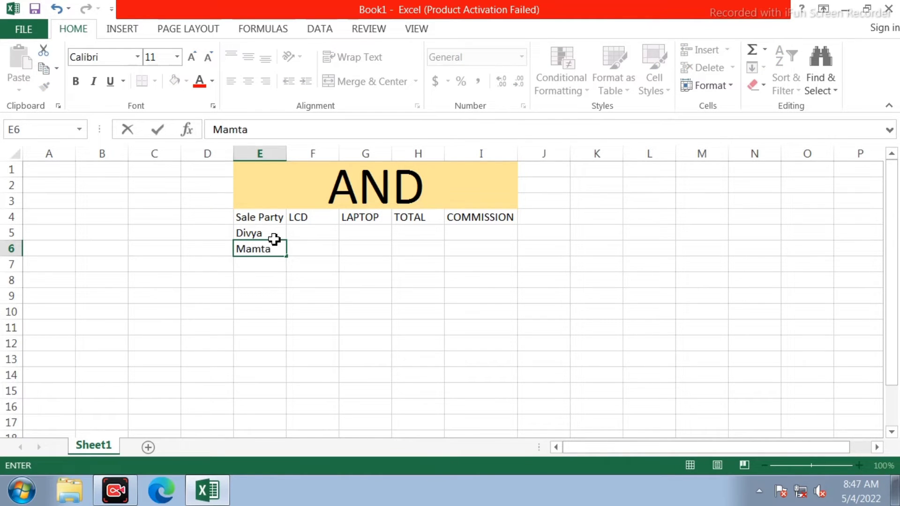
{"action": "key", "text": "Return"}
{"action": "type", "text": "Monu"}
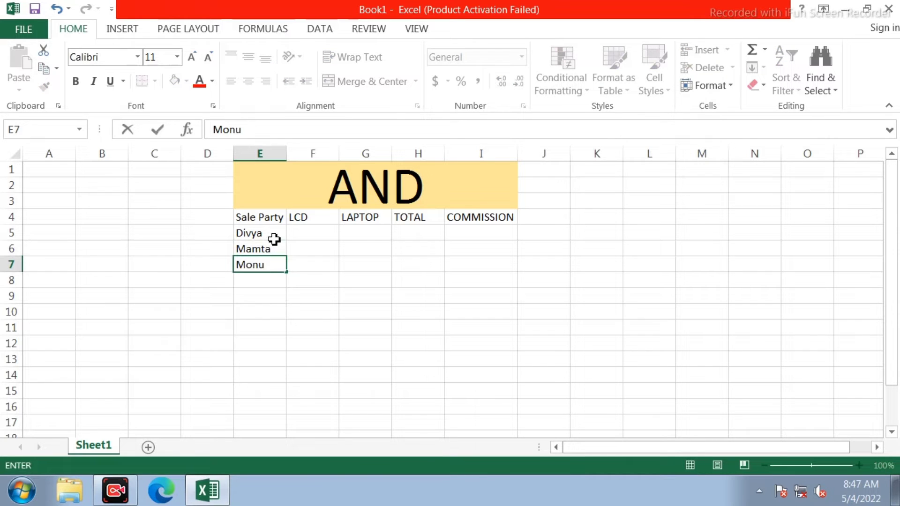
{"action": "key", "text": "Return"}
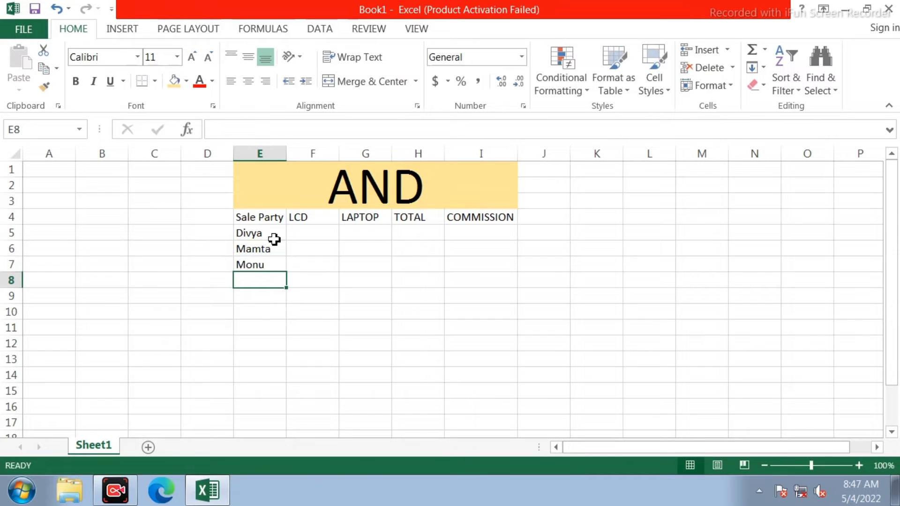
{"action": "type", "text": "Raj"}
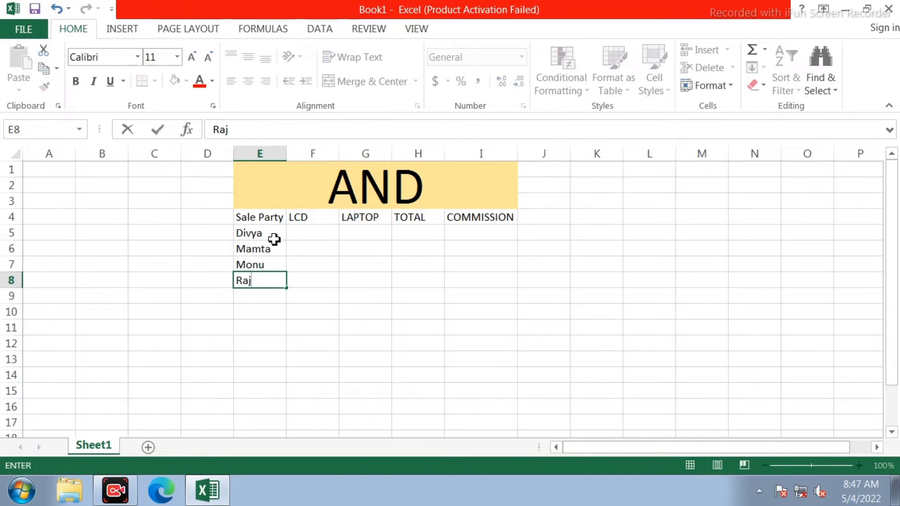
{"action": "key", "text": "Return"}
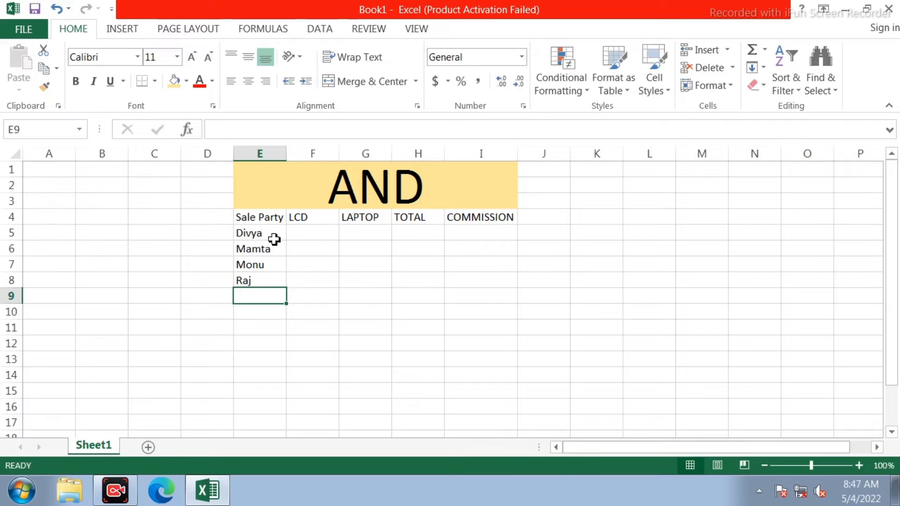
{"action": "type", "text": "Deepa"}
{"action": "key", "text": "Return"}
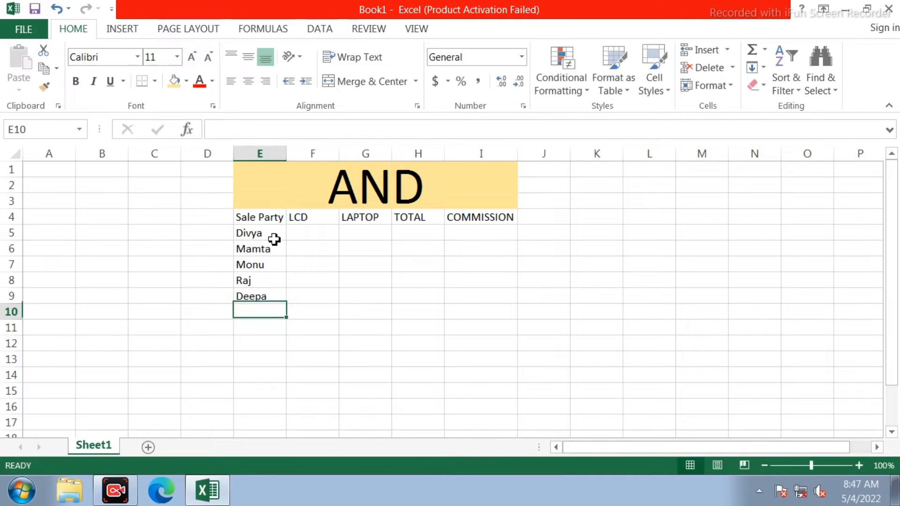
Step: Enter the LCD sales values 94000 and 76000 in cells F5 and F6
{"action": "key", "text": "Right"}
{"action": "key", "text": "Up"}
{"action": "key", "text": "Up"}
{"action": "key", "text": "Up"}
{"action": "key", "text": "Up"}
{"action": "key", "text": "Up"}
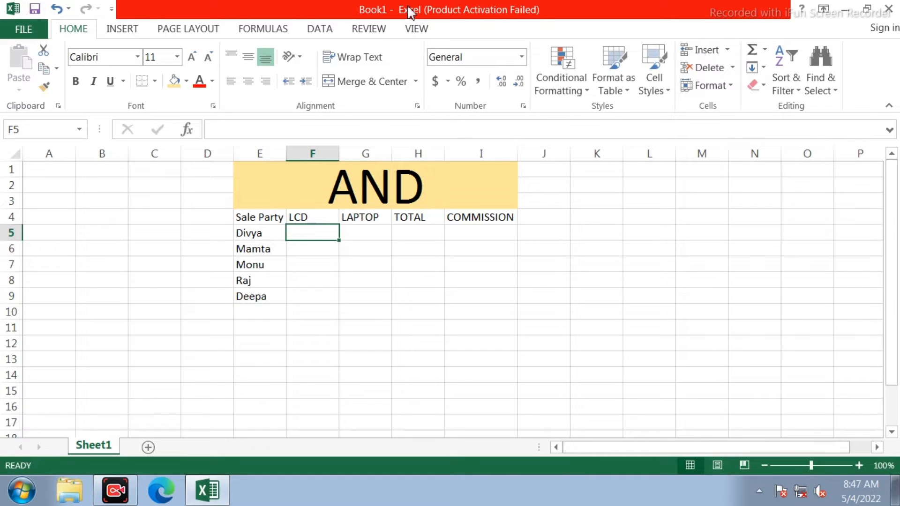
{"action": "type", "text": "94"}
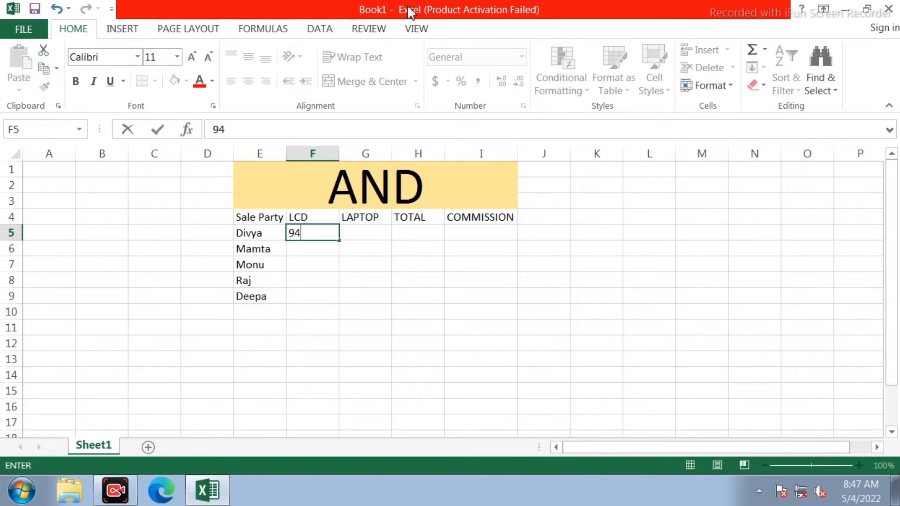
{"action": "type", "text": "000"}
{"action": "key", "text": "Return"}
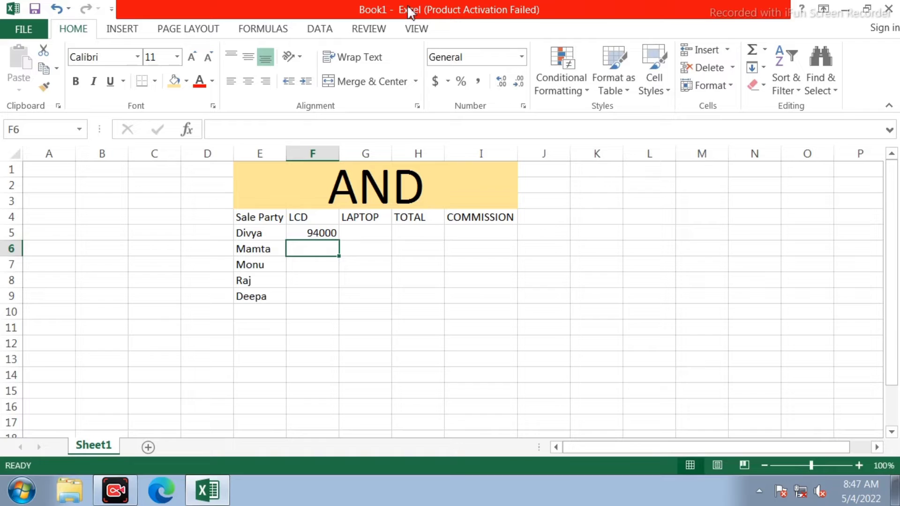
{"action": "type", "text": "76"}
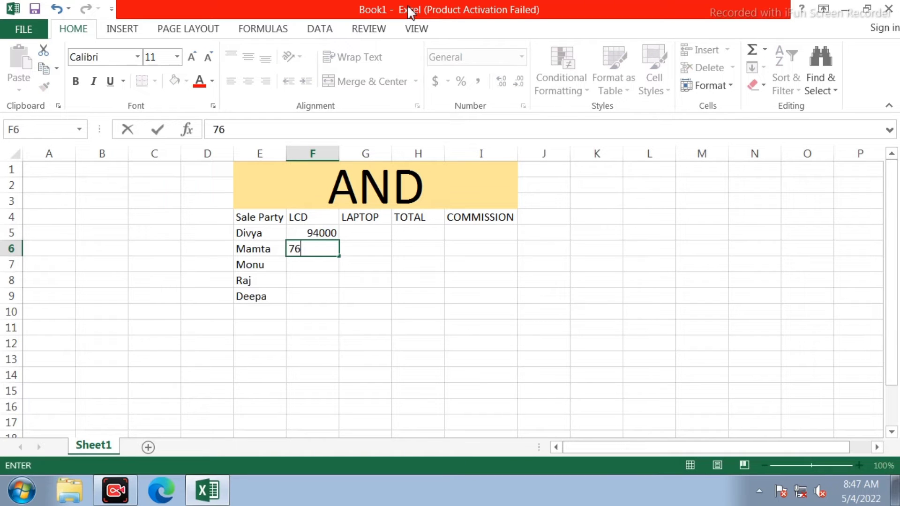
{"action": "type", "text": "000"}
{"action": "key", "text": "Return"}
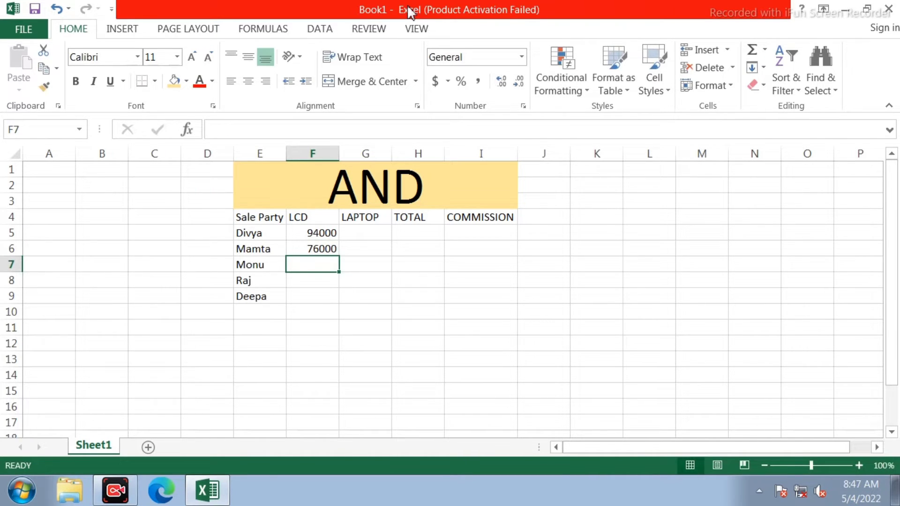
Step: Enter the remaining LCD sales values 26000, 65000 and 24000 in cells F7:F9
{"action": "type", "text": "26000"}
{"action": "key", "text": "Return"}
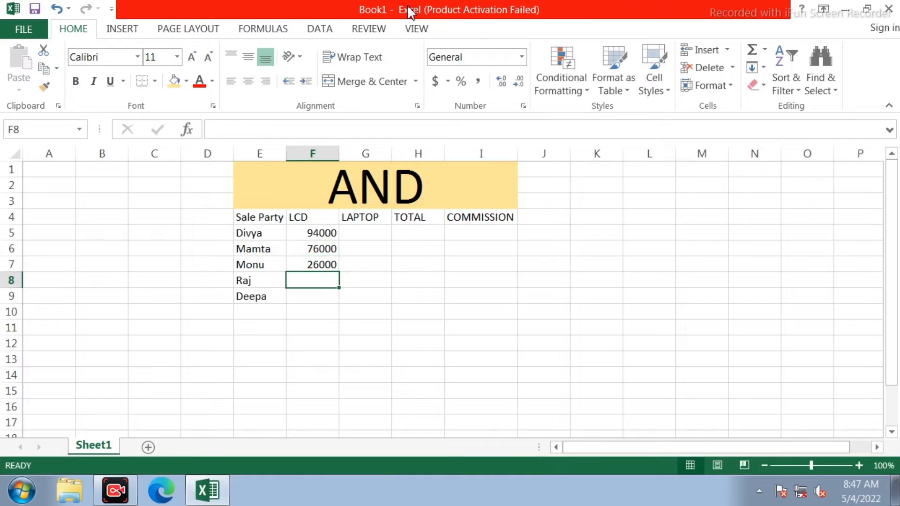
{"action": "type", "text": "65"}
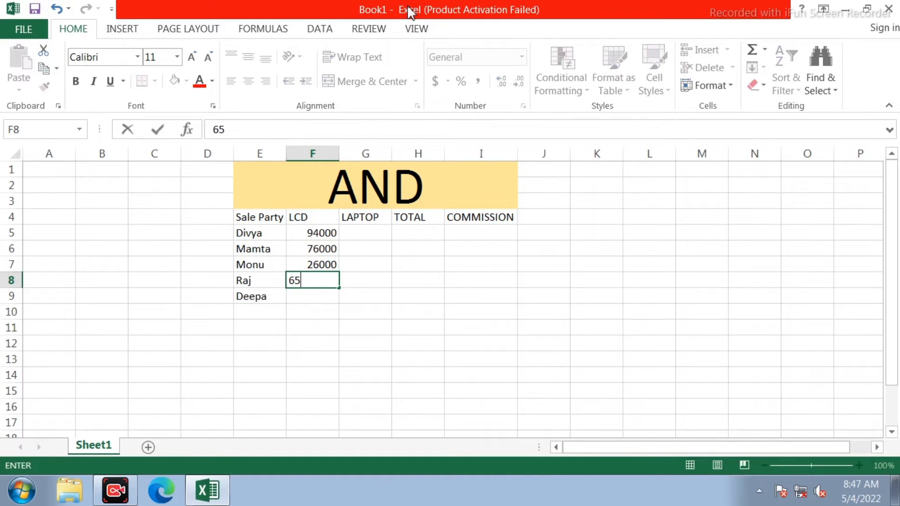
{"action": "type", "text": "000"}
{"action": "key", "text": "Return"}
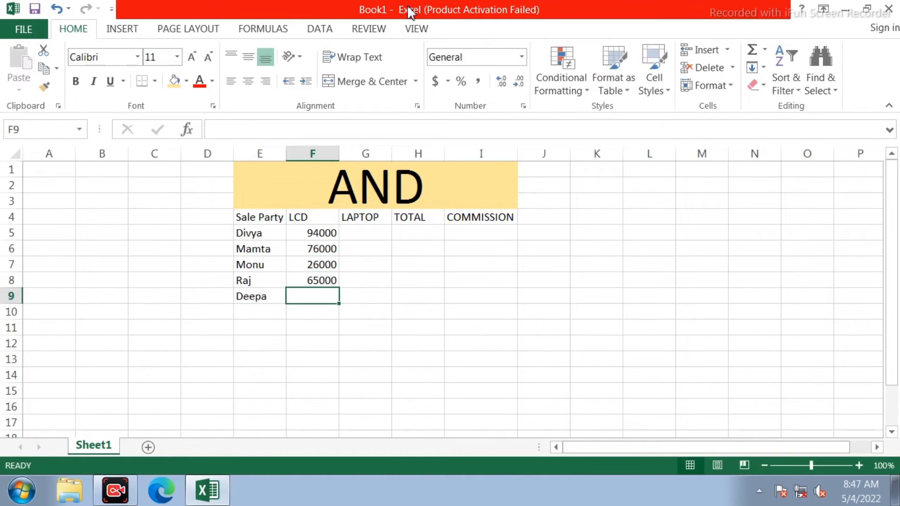
{"action": "type", "text": "24000"}
{"action": "key", "text": "Return"}
Step: Enter the LAPTOP sales values 45000 and 28000 in cells G5 and G6
{"action": "key", "text": "Right"}
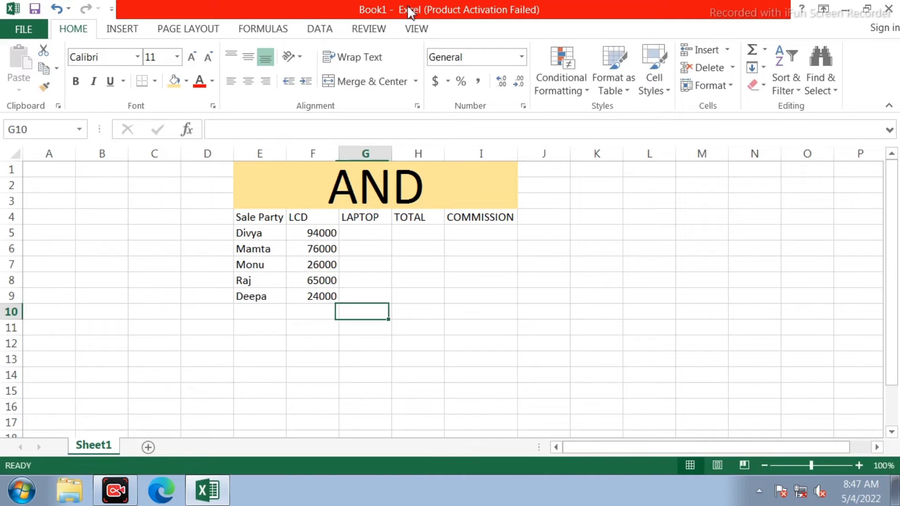
{"action": "key", "text": "Up"}
{"action": "key", "text": "Up"}
{"action": "key", "text": "Up"}
{"action": "key", "text": "Up"}
{"action": "key", "text": "Up"}
{"action": "type", "text": "45000"}
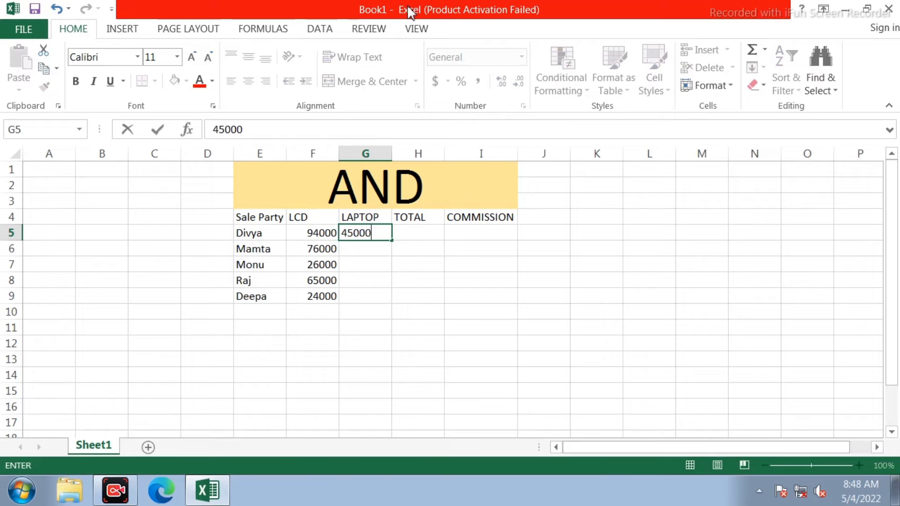
{"action": "key", "text": "Return"}
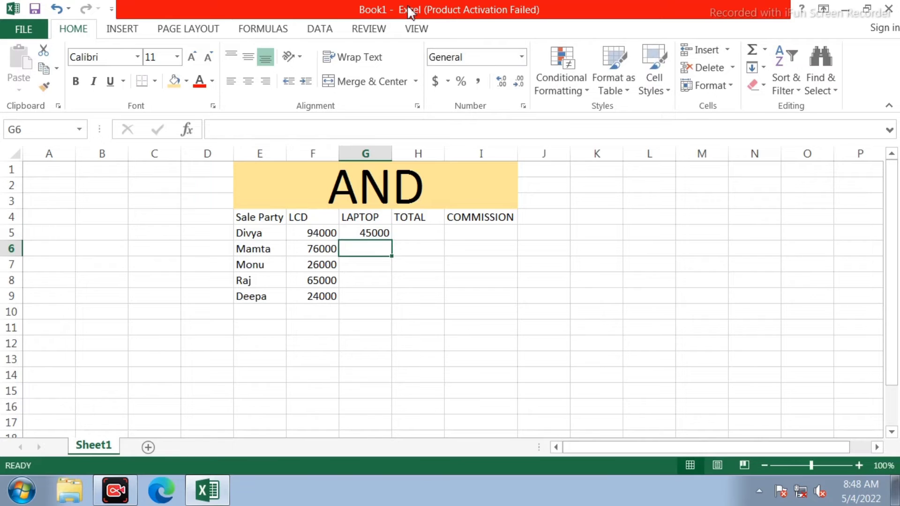
{"action": "type", "text": "28000"}
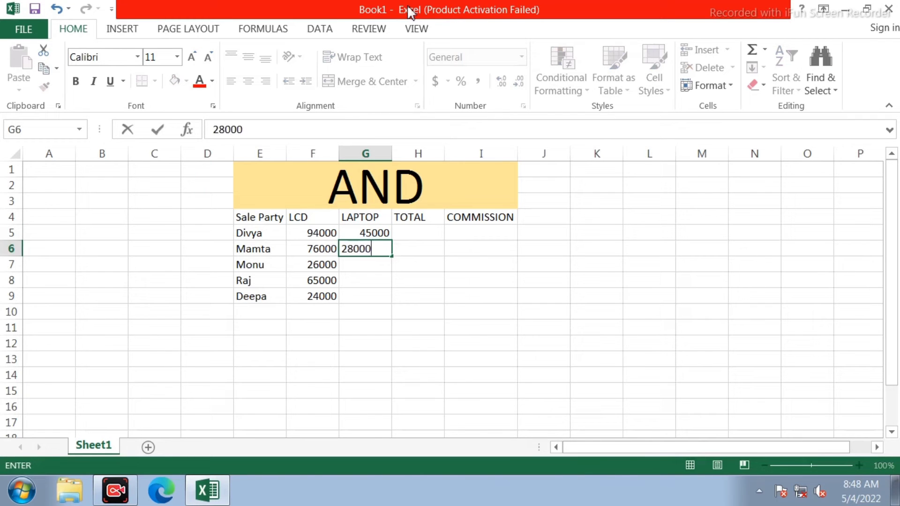
{"action": "key", "text": "Return"}
Step: Enter the remaining LAPTOP sales values 85000, 44000 and 49000 in cells G7:G9
{"action": "type", "text": "85"}
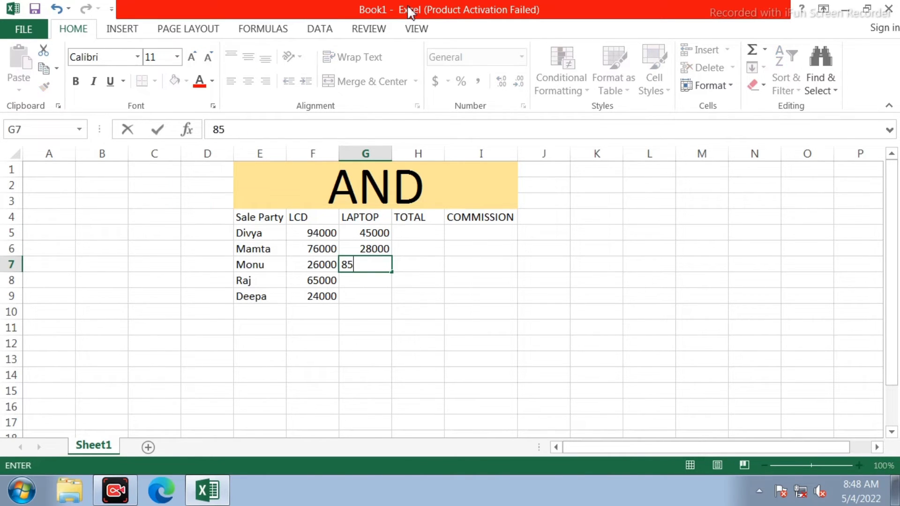
{"action": "type", "text": "000"}
{"action": "key", "text": "Return"}
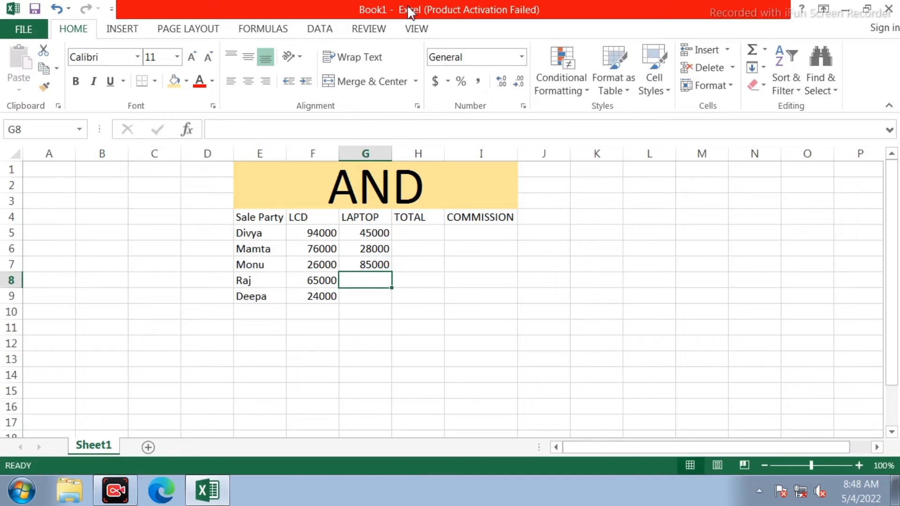
{"action": "type", "text": "44000"}
{"action": "key", "text": "Return"}
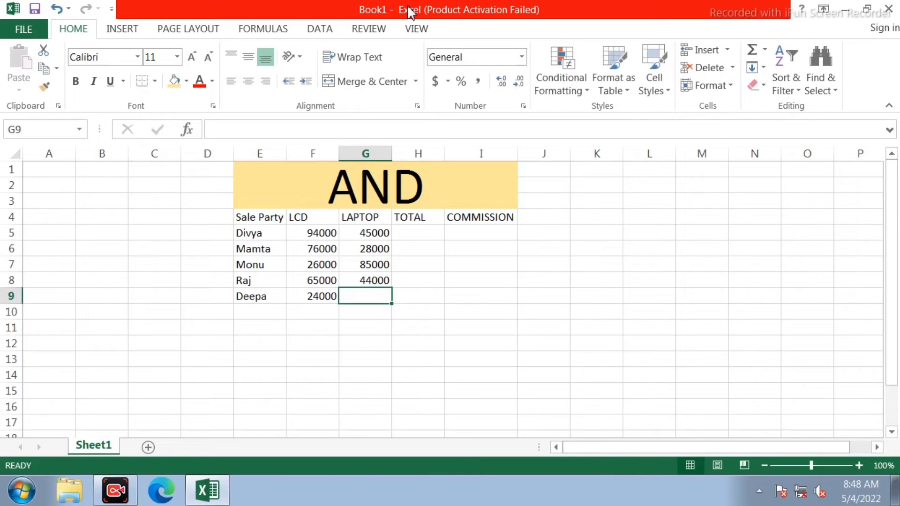
{"action": "type", "text": "4"}
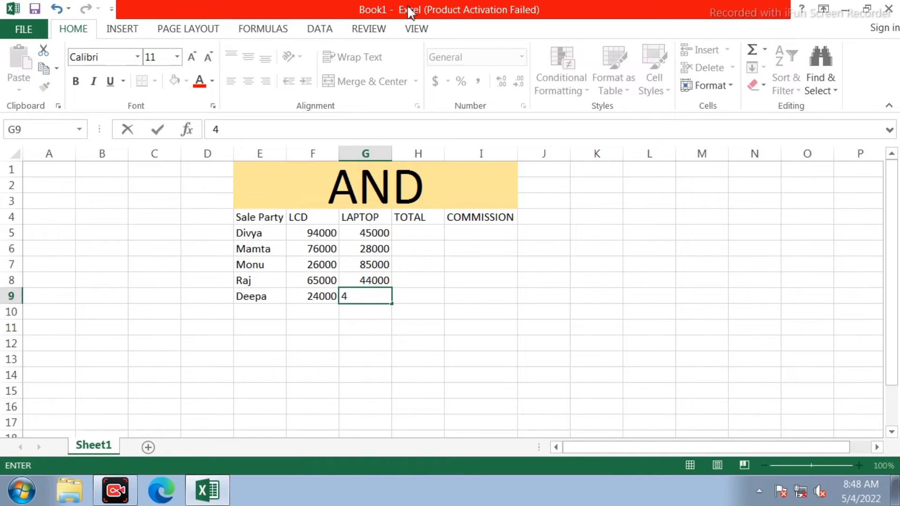
{"action": "type", "text": "9000"}
Step: Add the LCD and LAPTOP sales in H5 with =F5+G5 and fill the formula down to H9
{"action": "key", "text": "Right"}
{"action": "key", "text": "Up"}
{"action": "key", "text": "Up"}
{"action": "key", "text": "Up"}
{"action": "key", "text": "Up"}
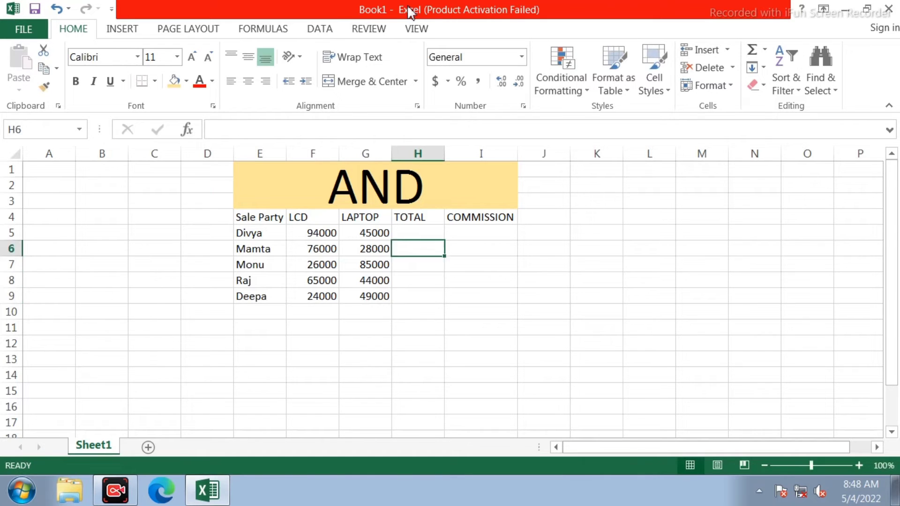
{"action": "type", "text": "="}
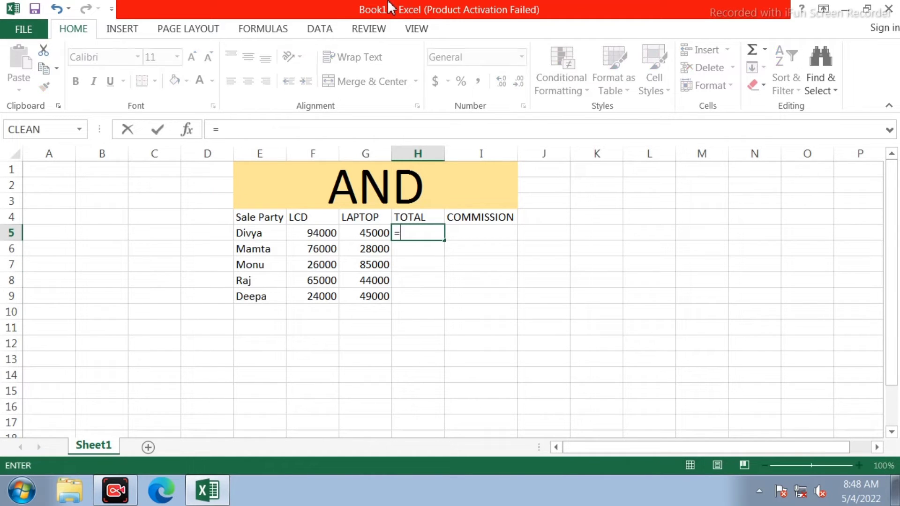
{"action": "left_click", "coordinate": [321, 231]}
{"action": "type", "text": "+"}
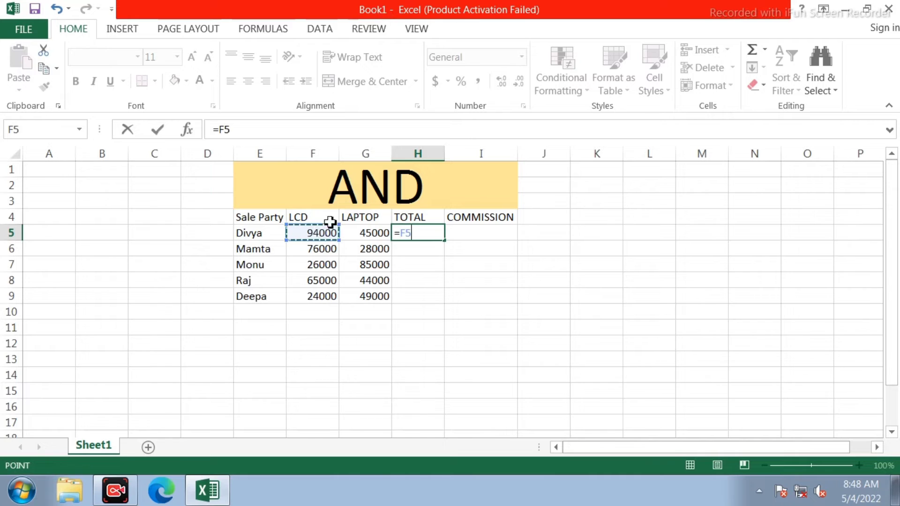
{"action": "left_click", "coordinate": [368, 235]}
{"action": "key", "text": "Return"}
{"action": "left_click", "coordinate": [425, 233]}
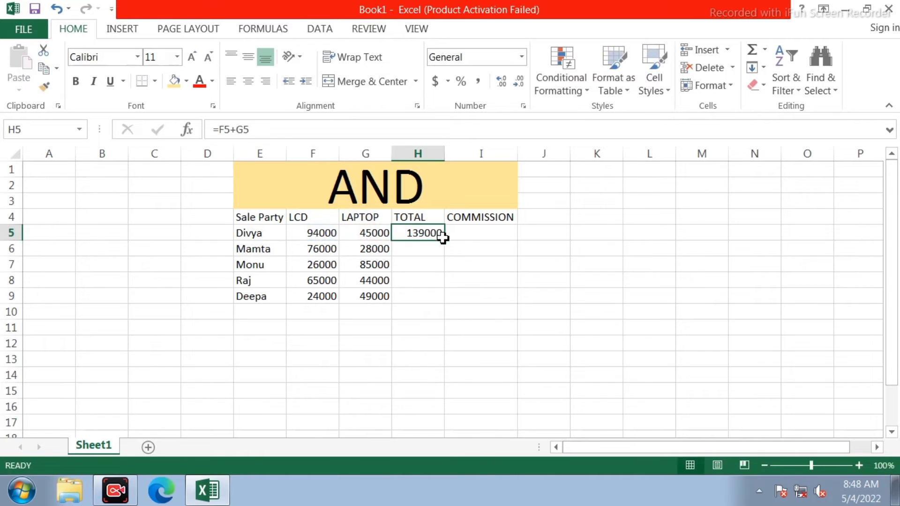
{"action": "left_click_drag", "start_coordinate": [445, 241], "coordinate": [455, 292]}
Step: Begin the COMMISSION formula in I5 with the condition =IF(AND(F5>=50000,G5>=50000)
{"action": "left_click", "coordinate": [478, 261]}
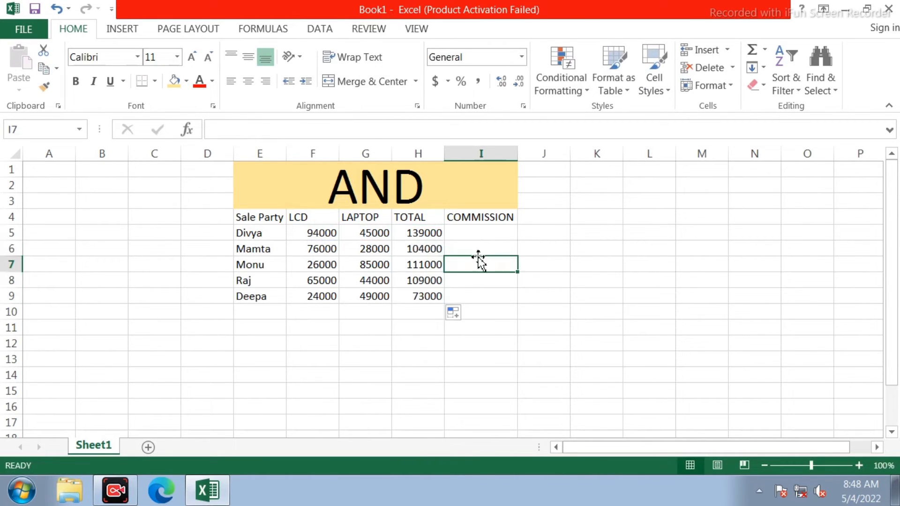
{"action": "left_click", "coordinate": [482, 231]}
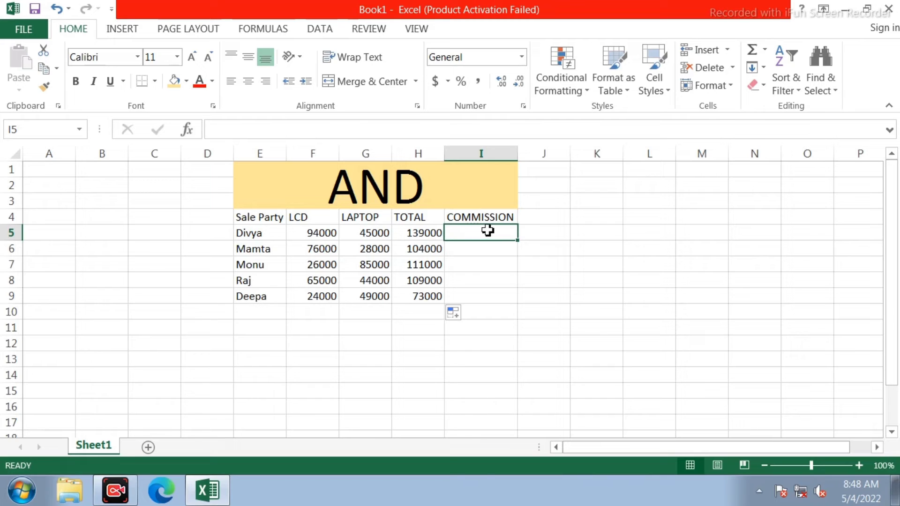
{"action": "type", "text": "="}
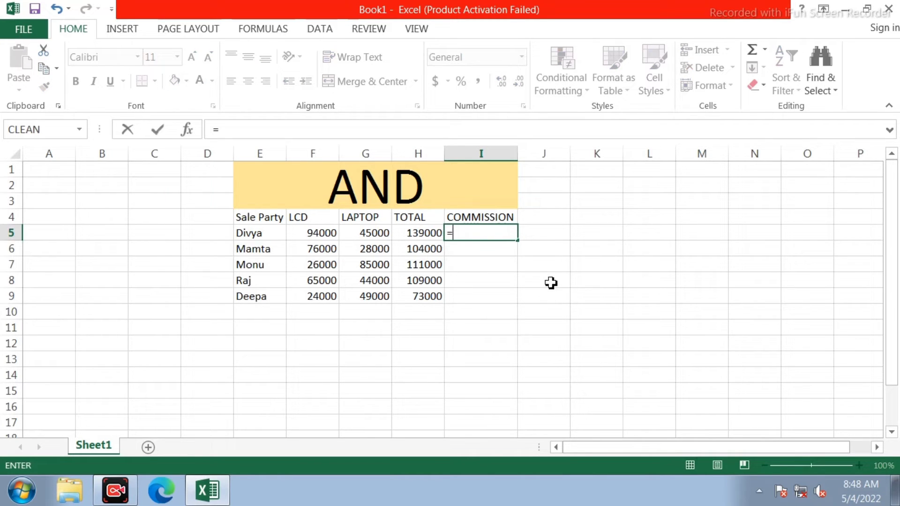
{"action": "type", "text": "IF("}
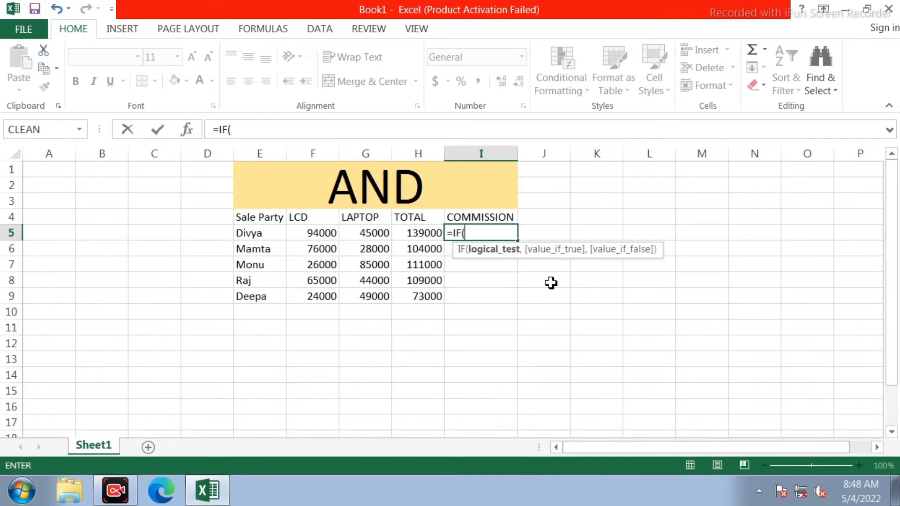
{"action": "type", "text": "and"}
{"action": "key", "text": "Tab"}
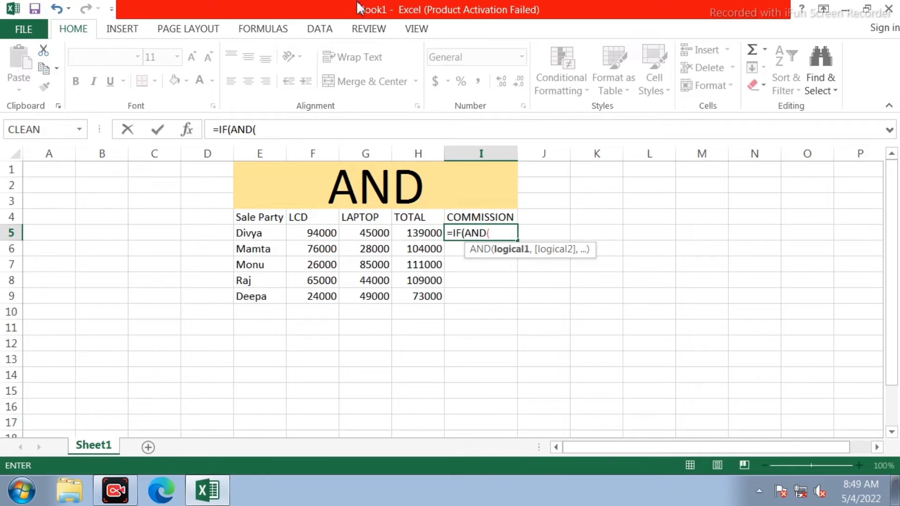
{"action": "left_click", "coordinate": [320, 233]}
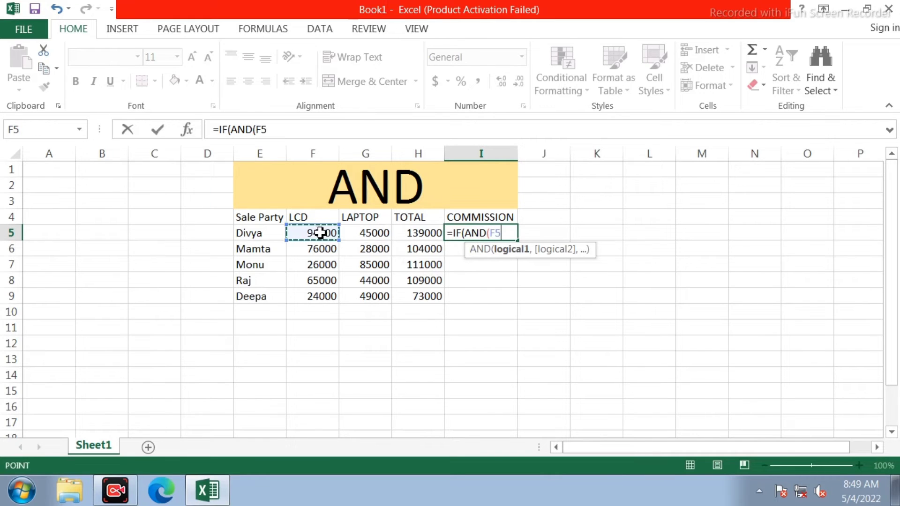
{"action": "type", "text": ">"}
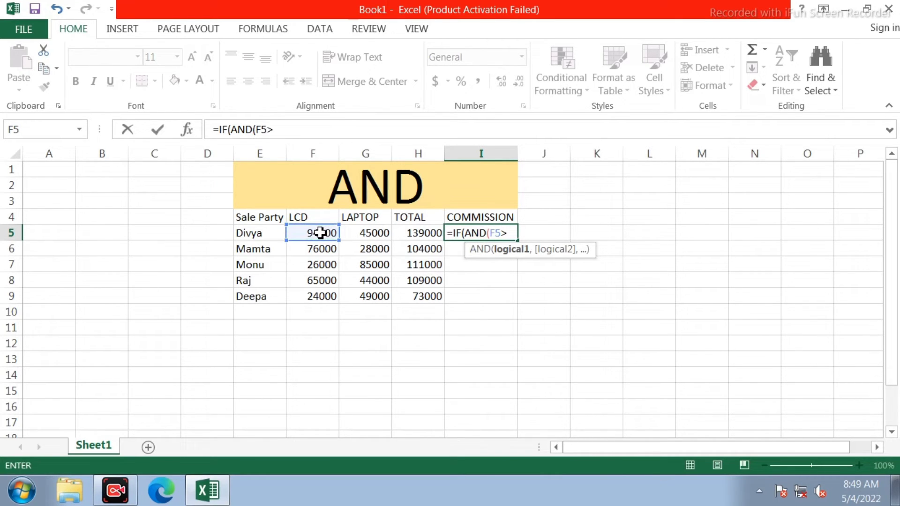
{"action": "type", "text": "=50000"}
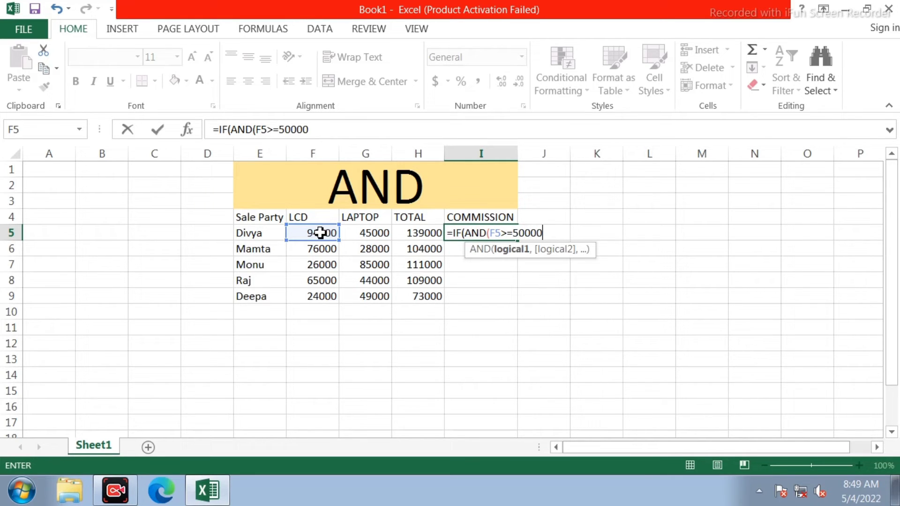
{"action": "type", "text": ","}
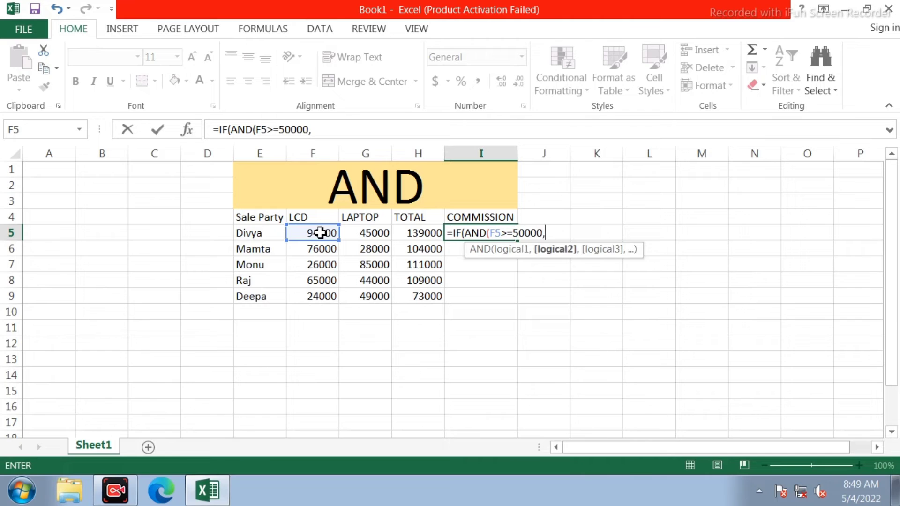
{"action": "left_click", "coordinate": [365, 233]}
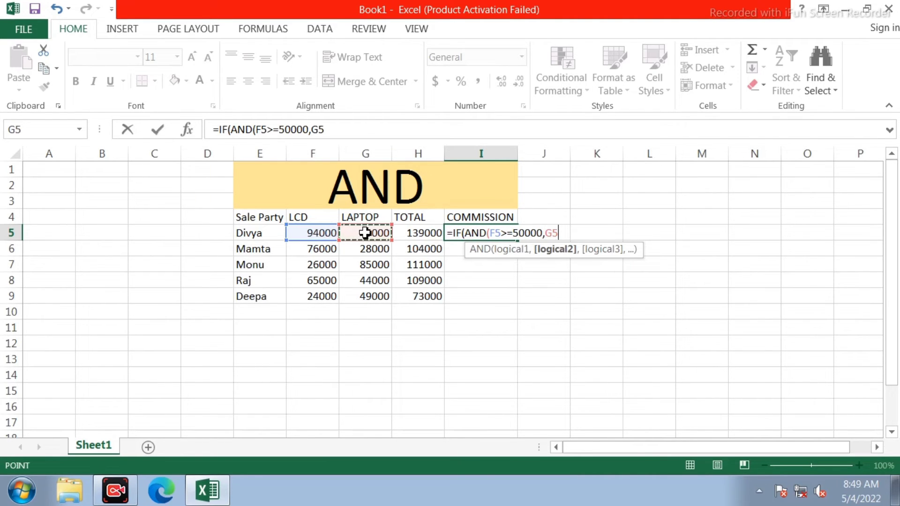
{"action": "type", "text": ">=50000"}
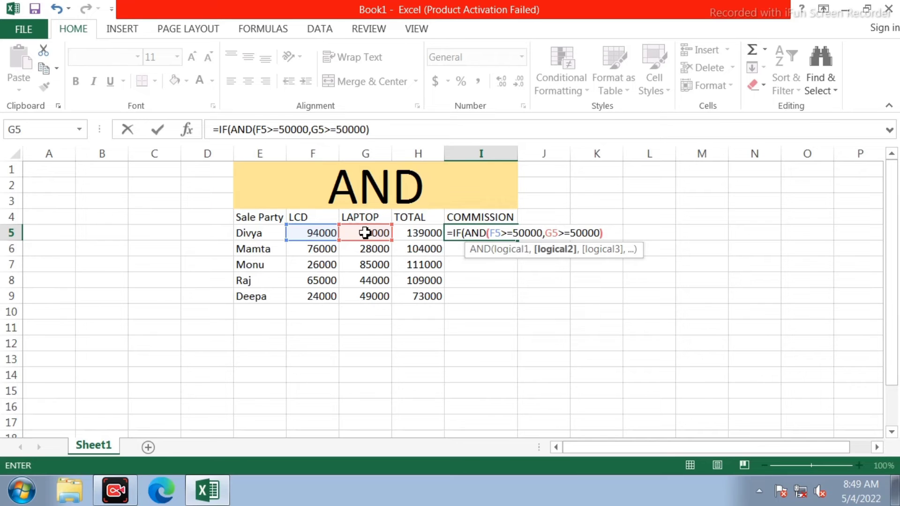
{"action": "type", "text": ")"}
Step: Try to commit the I5 formula with only its AND condition, and return to editing after the closing parenthesis
{"action": "key", "text": "Return"}
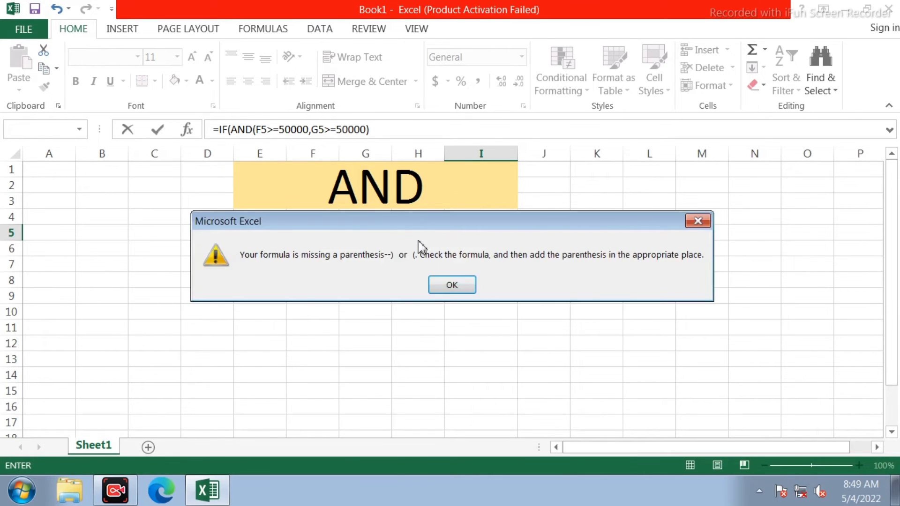
{"action": "left_click", "coordinate": [443, 282]}
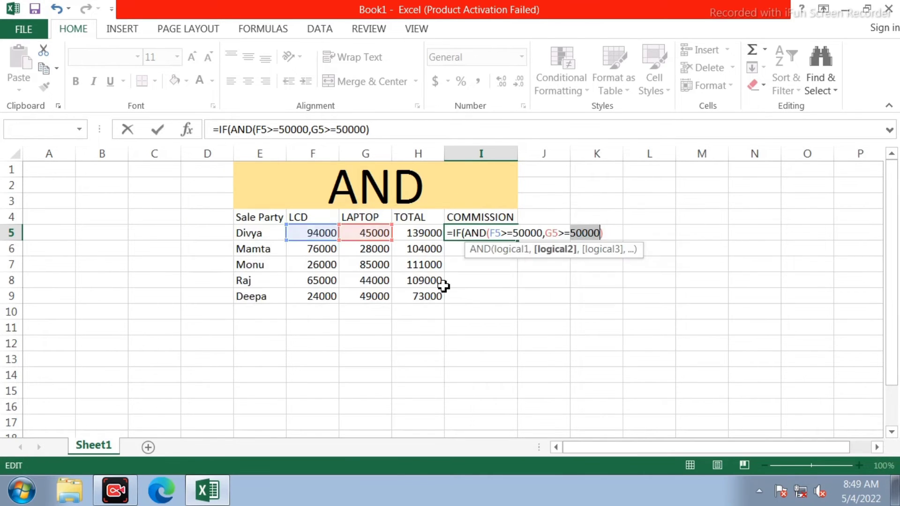
{"action": "left_click", "coordinate": [610, 233]}
{"action": "key", "text": "Return"}
{"action": "left_click", "coordinate": [452, 285]}
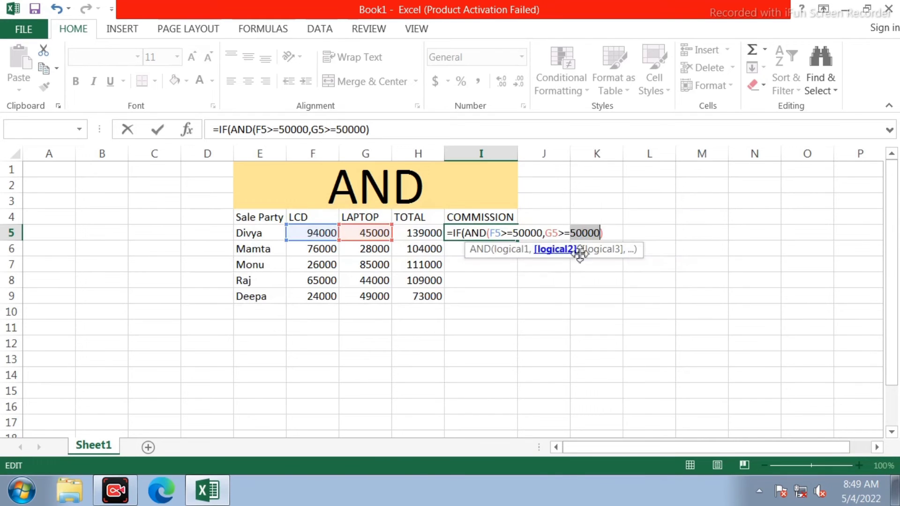
{"action": "left_click", "coordinate": [621, 236]}
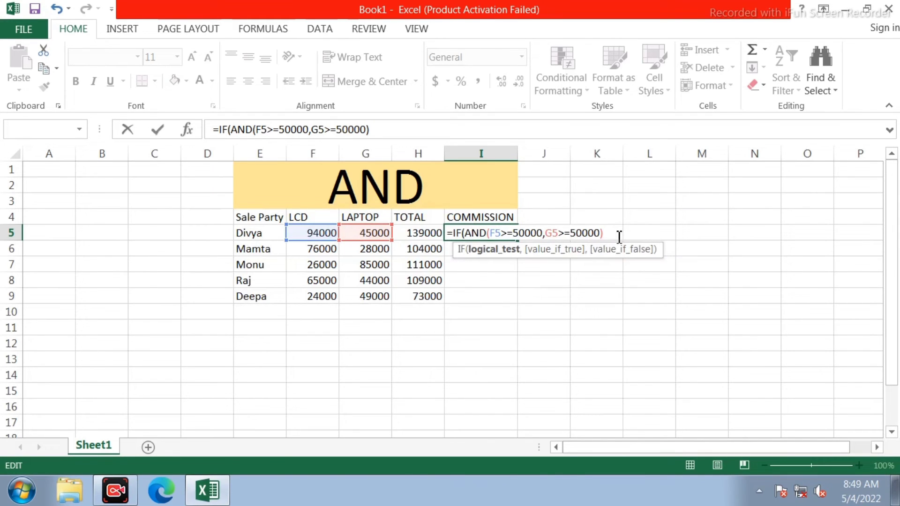
Step: Complete the I5 IF formula with H5*2% as the value if true and "Hardwork" as the value if false
{"action": "type", "text": ","}
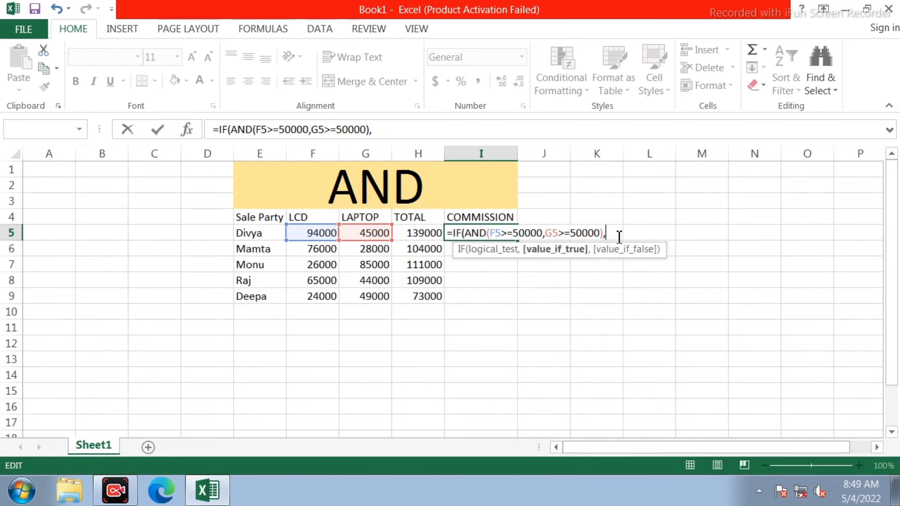
{"action": "left_click", "coordinate": [413, 235]}
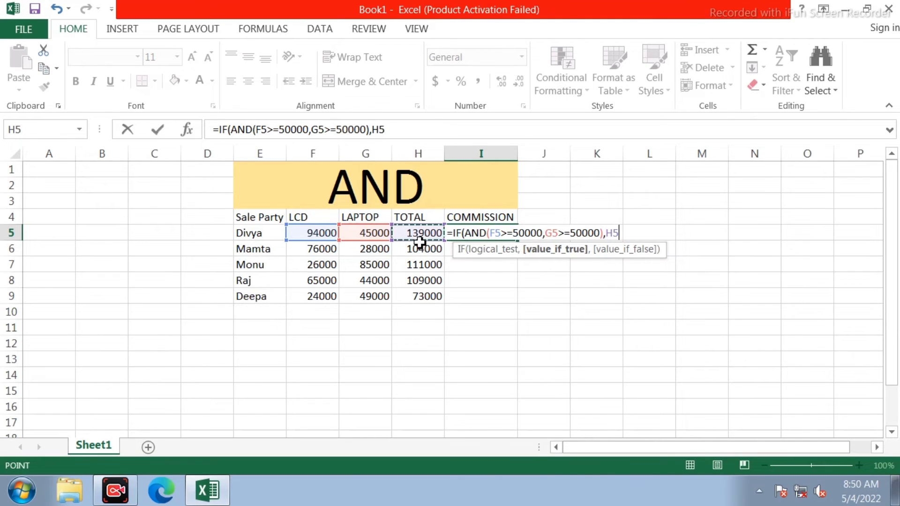
{"action": "type", "text": "*"}
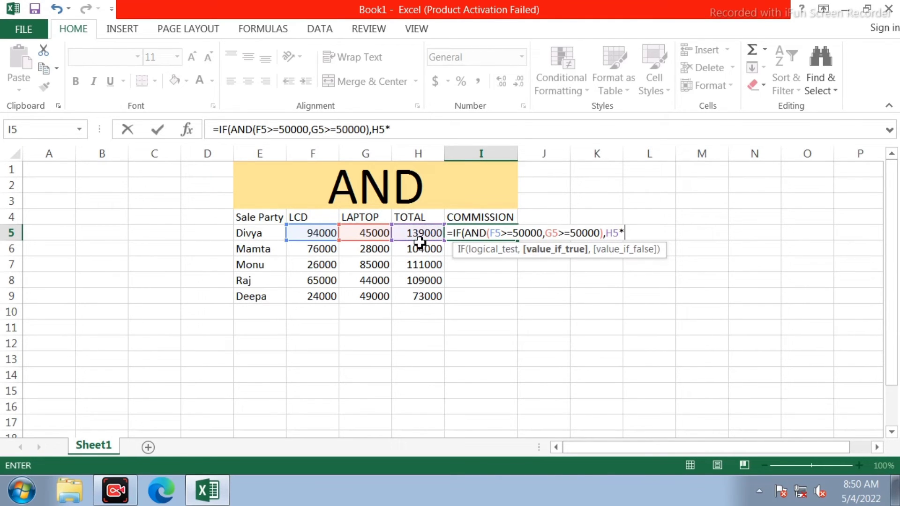
{"action": "type", "text": "2%"}
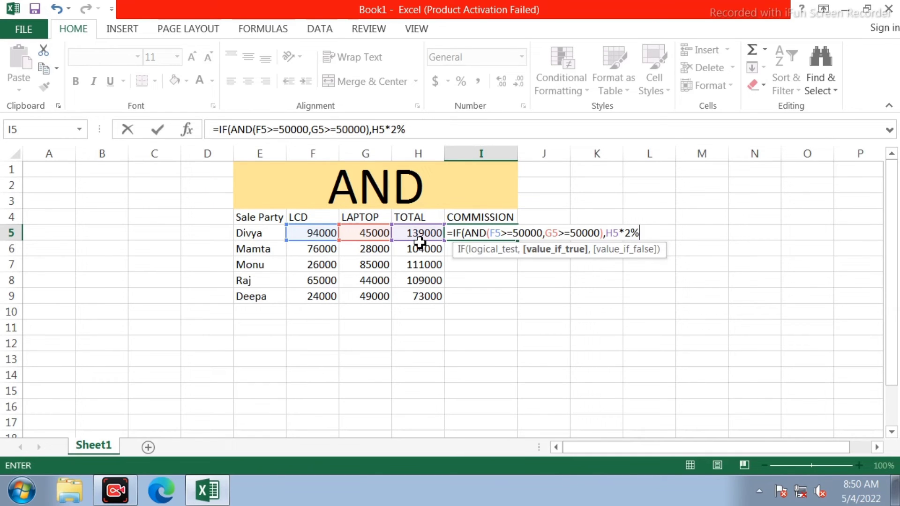
{"action": "type", "text": ",\""}
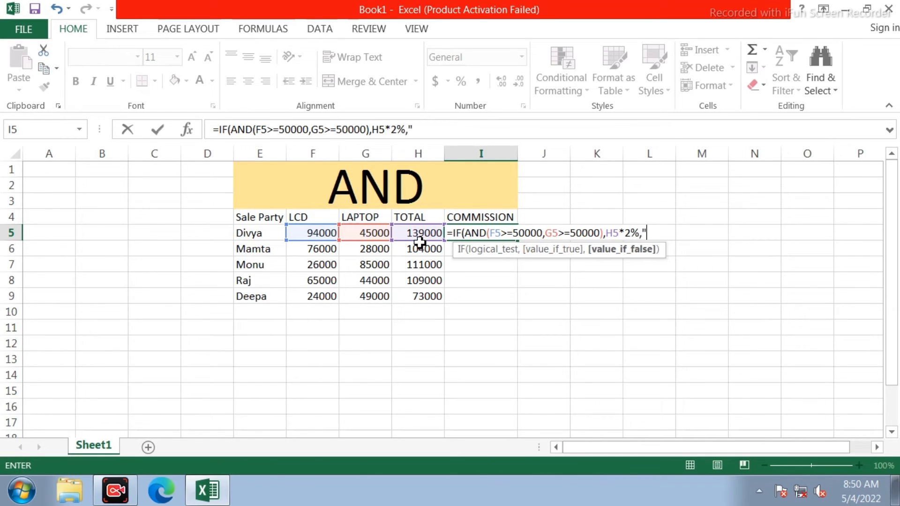
{"action": "type", "text": "Hardwork"}
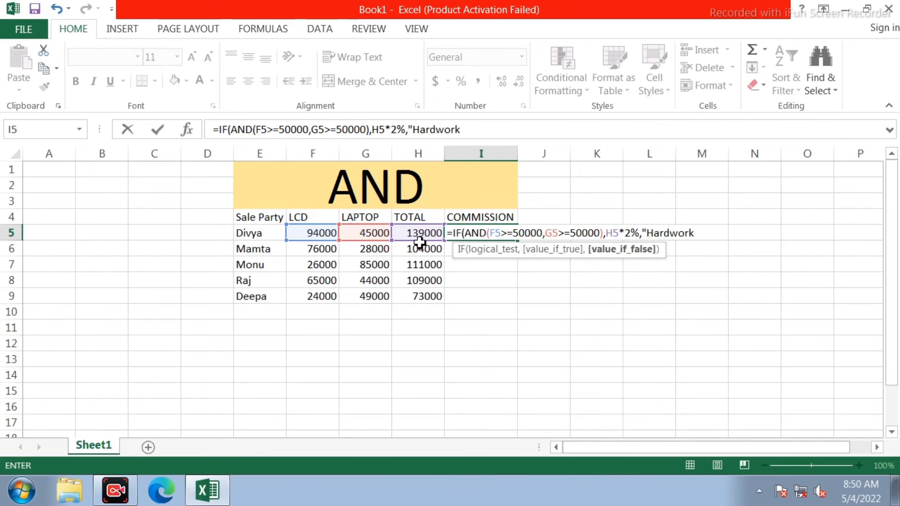
{"action": "type", "text": "\""}
{"action": "key", "text": "Return"}
Step: Fill the COMMISSION formula from I5 down to I9
{"action": "left_click", "coordinate": [477, 239]}
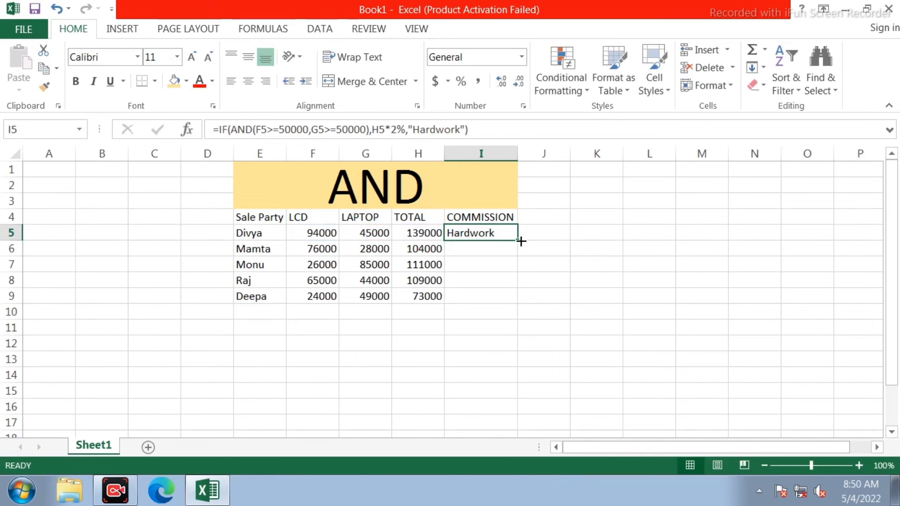
{"action": "left_click_drag", "start_coordinate": [517, 241], "coordinate": [520, 300]}
{"action": "left_click", "coordinate": [492, 357]}
{"action": "left_click", "coordinate": [431, 341]}
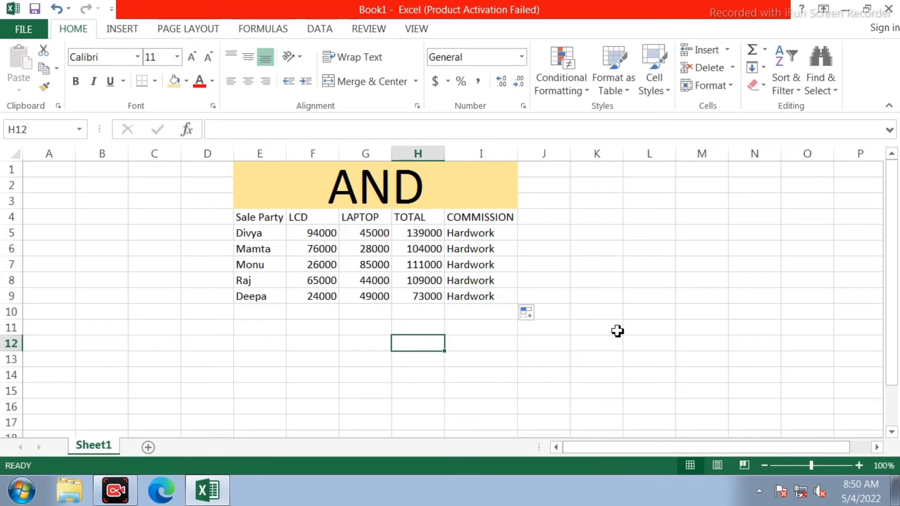
{"action": "left_click", "coordinate": [617, 330]}
Step: Change the LAPTOP sales in G5 and G6 to 50000 each
{"action": "left_click", "coordinate": [378, 235]}
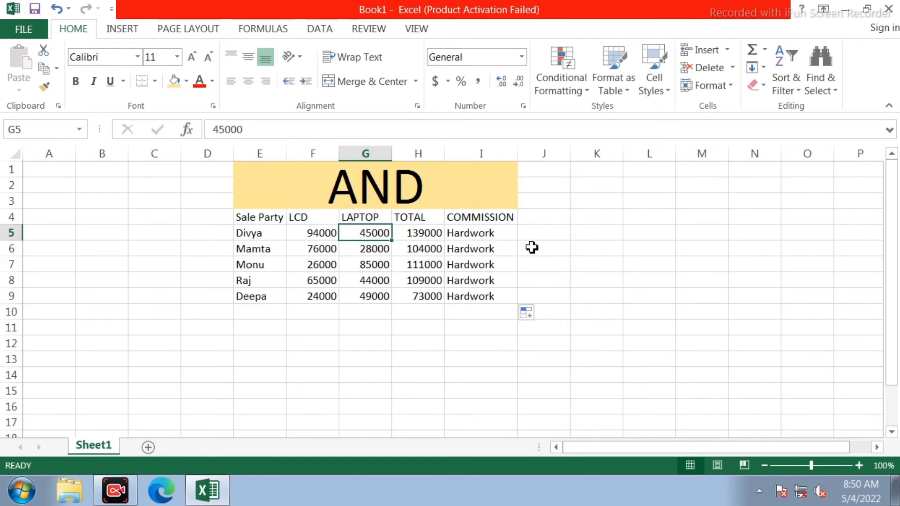
{"action": "type", "text": "50000"}
{"action": "key", "text": "Return"}
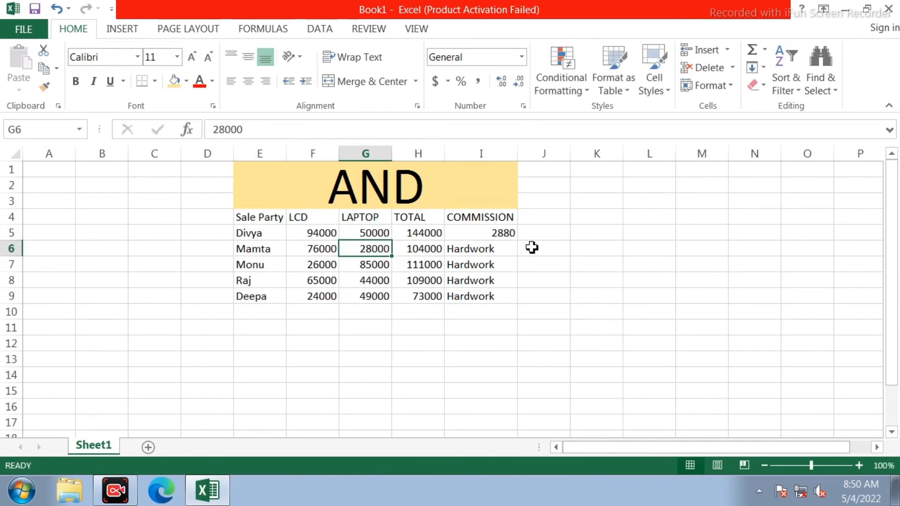
{"action": "left_click", "coordinate": [452, 249]}
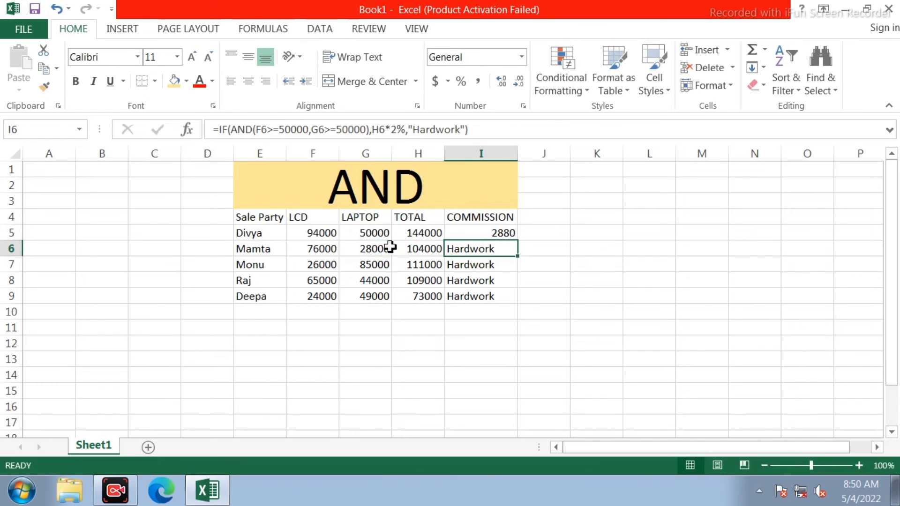
{"action": "left_click", "coordinate": [389, 249]}
{"action": "type", "text": "50000"}
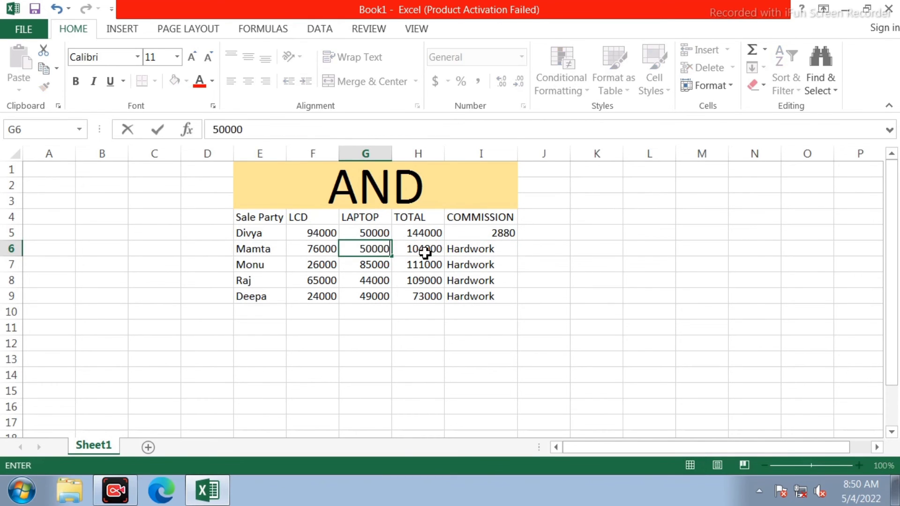
{"action": "key", "text": "Return"}
Step: Change the LCD sales in F7 to 55000 and the LAPTOP sales in G8 to 65000
{"action": "left_click", "coordinate": [316, 266]}
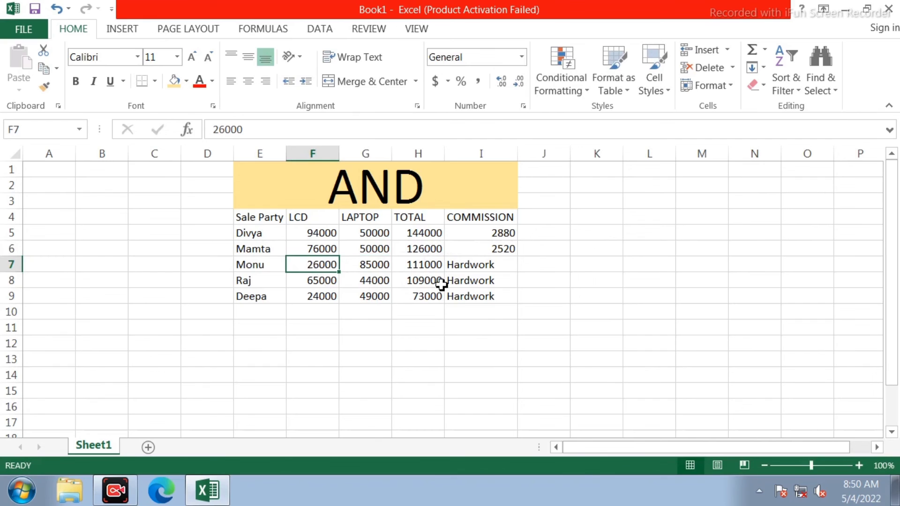
{"action": "type", "text": "55000"}
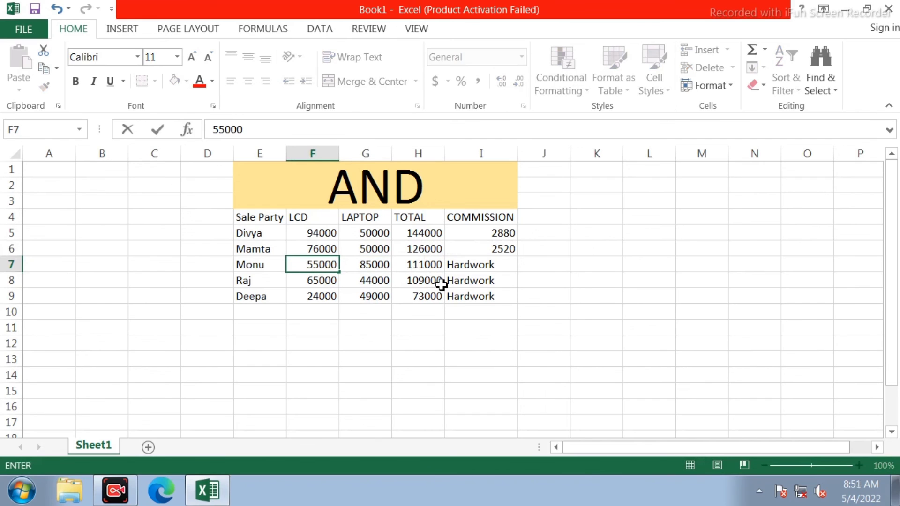
{"action": "key", "text": "Return"}
{"action": "left_click", "coordinate": [367, 283]}
{"action": "left_click", "coordinate": [365, 312]}
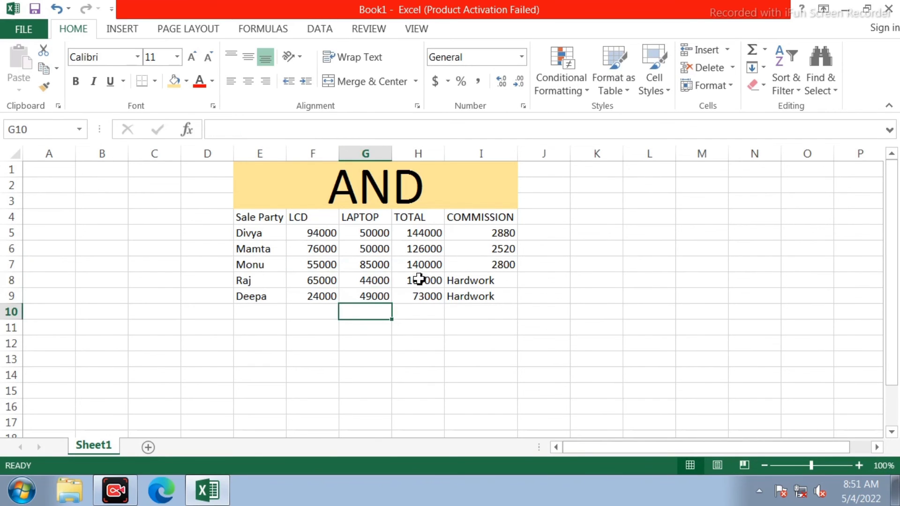
{"action": "left_click", "coordinate": [417, 279]}
{"action": "left_click", "coordinate": [370, 284]}
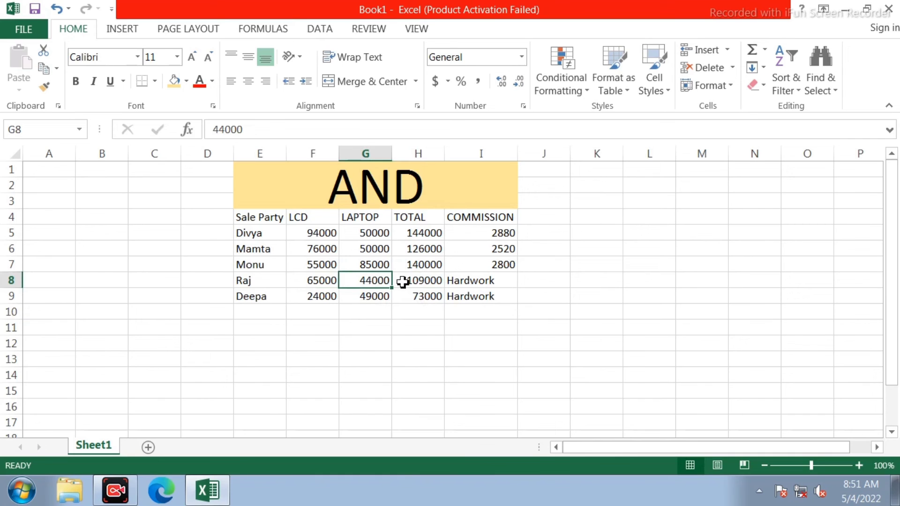
{"action": "type", "text": "65"}
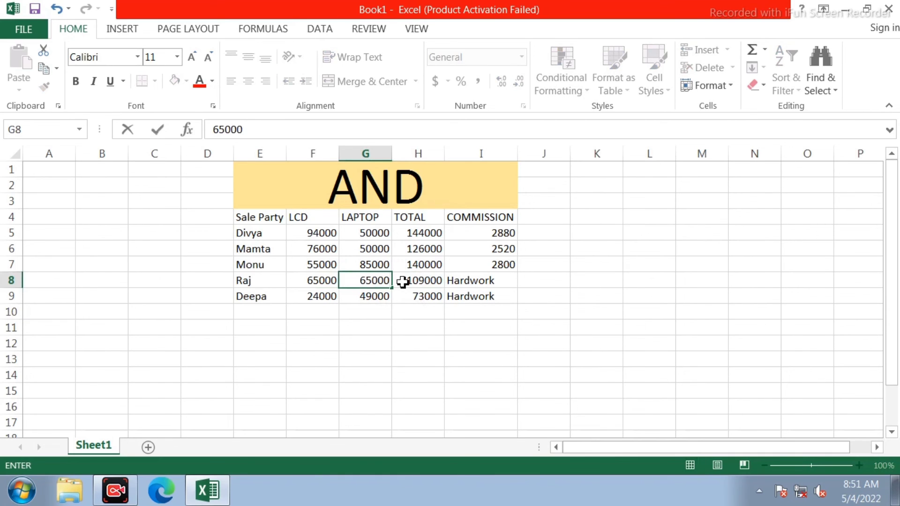
{"action": "key", "text": "Return"}
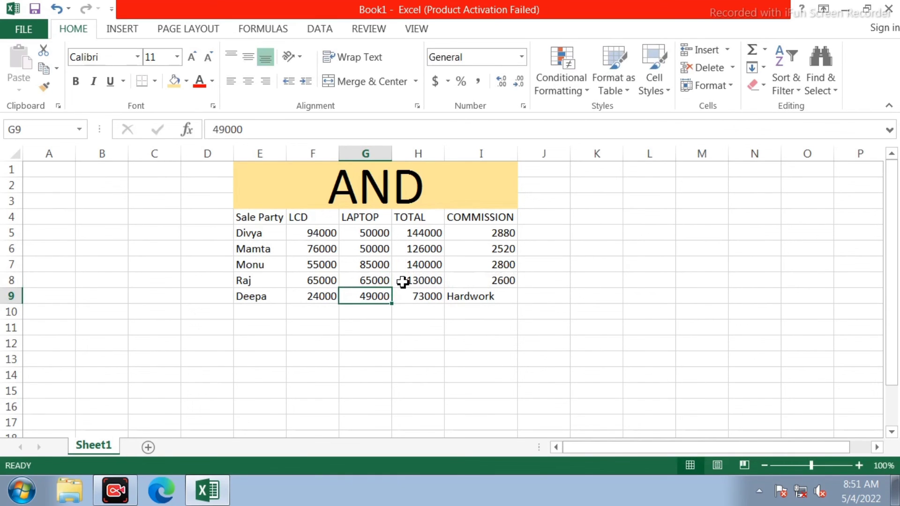
Step: Change the row 9 sales to 96000 for LAPTOP in G9 and 61000 for LCD in F9
{"action": "type", "text": "96"}
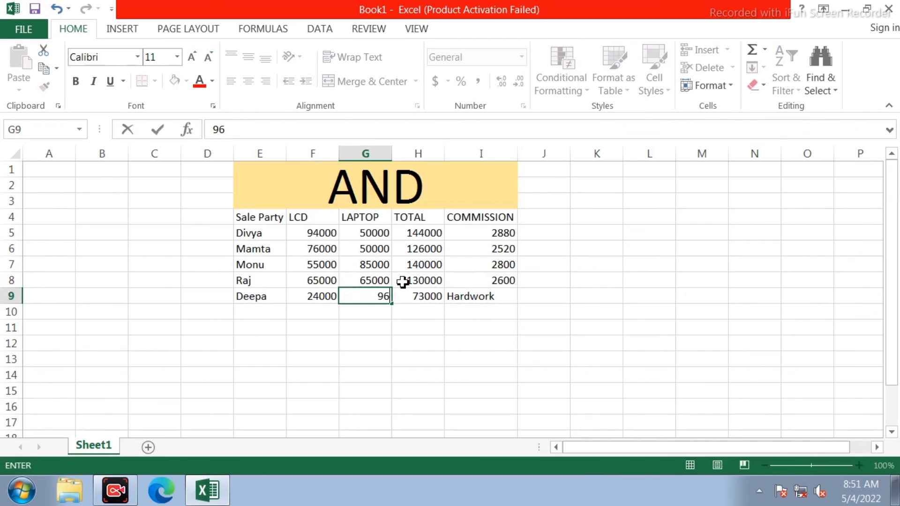
{"action": "type", "text": "000"}
{"action": "key", "text": "Return"}
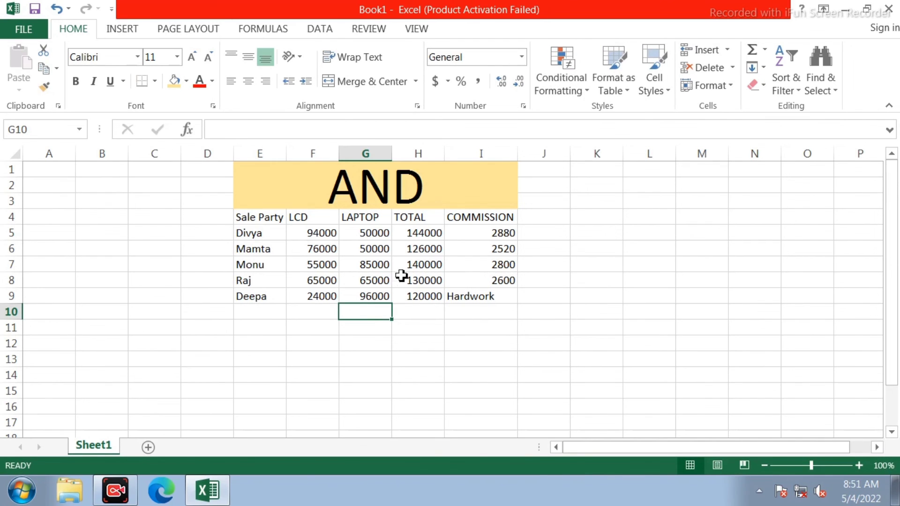
{"action": "left_click", "coordinate": [311, 299]}
{"action": "type", "text": "6"}
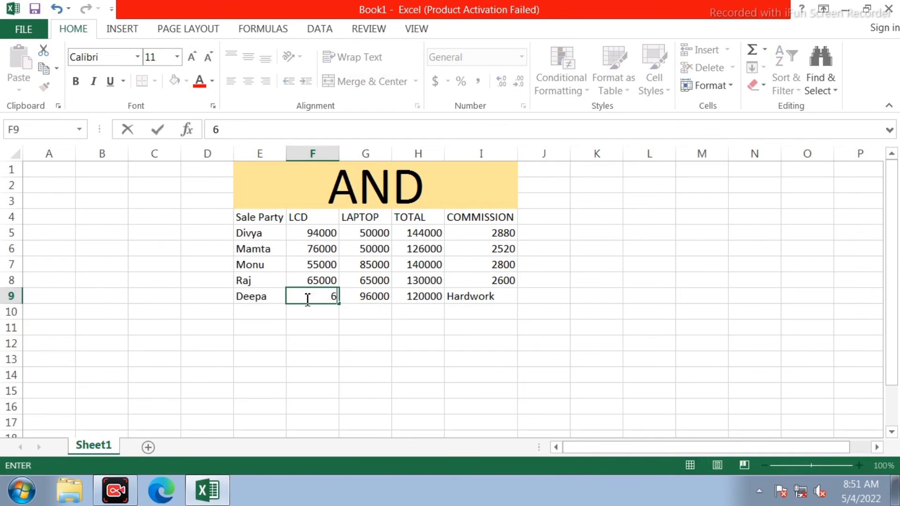
{"action": "type", "text": "1000"}
{"action": "key", "text": "Return"}
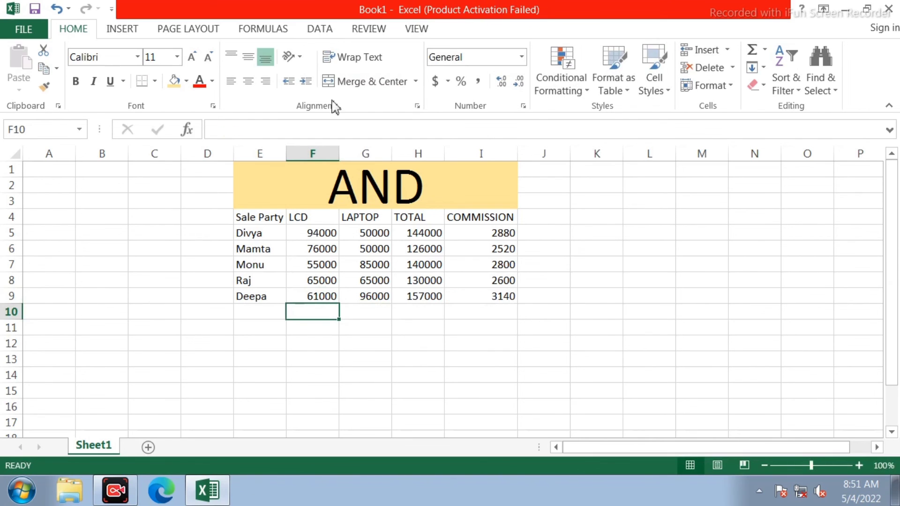
{"action": "left_click", "coordinate": [610, 360]}
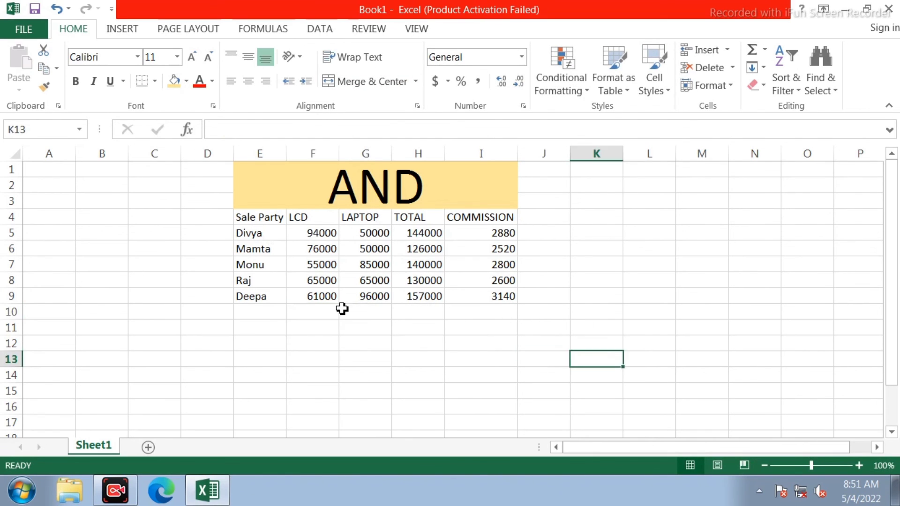
{"action": "left_click", "coordinate": [452, 295]}
{"action": "left_click", "coordinate": [254, 278]}
{"action": "left_click", "coordinate": [309, 280]}
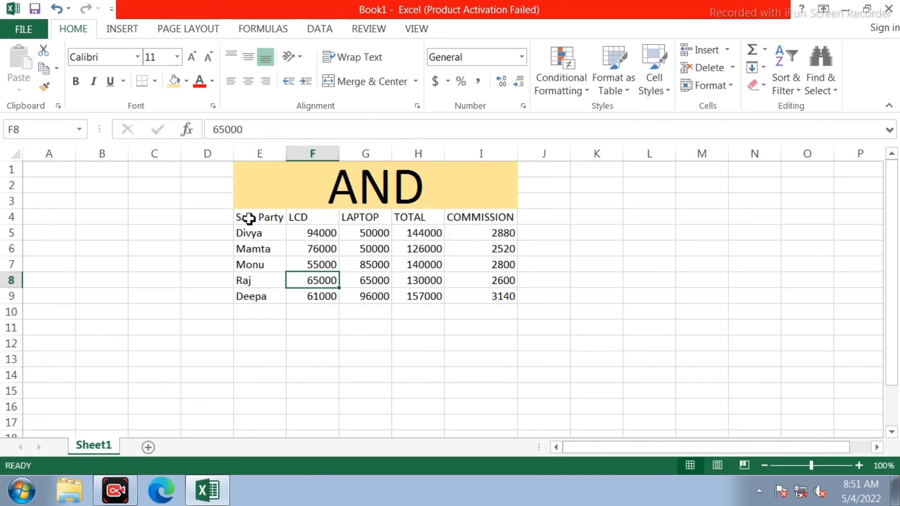
Step: Give the header row E4:I4 the same light gold fill as the title and make its text bold
{"action": "left_click_drag", "start_coordinate": [245, 220], "coordinate": [472, 223]}
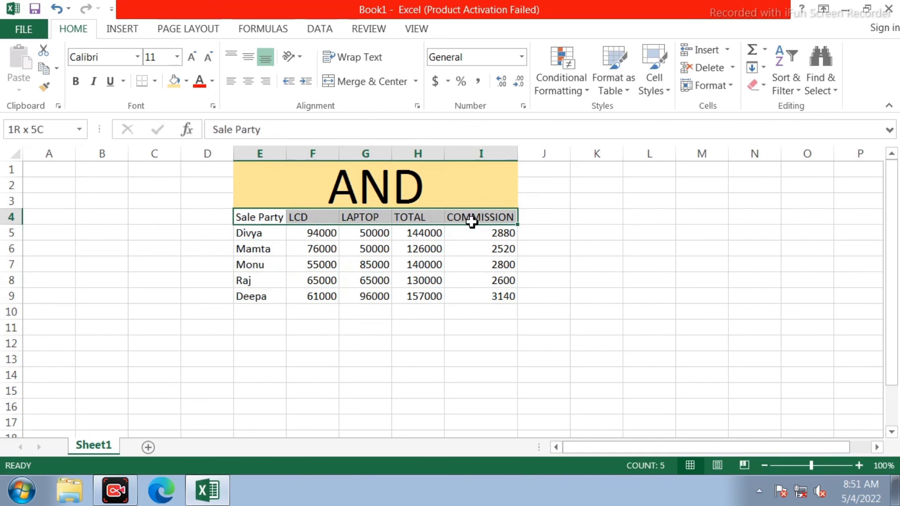
{"action": "left_click", "coordinate": [175, 82]}
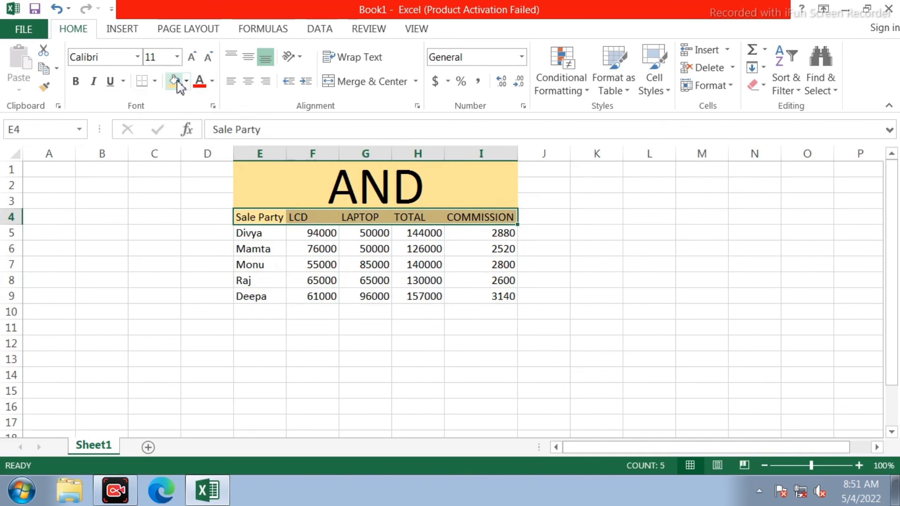
{"action": "left_click", "coordinate": [75, 82]}
{"action": "left_click", "coordinate": [450, 344]}
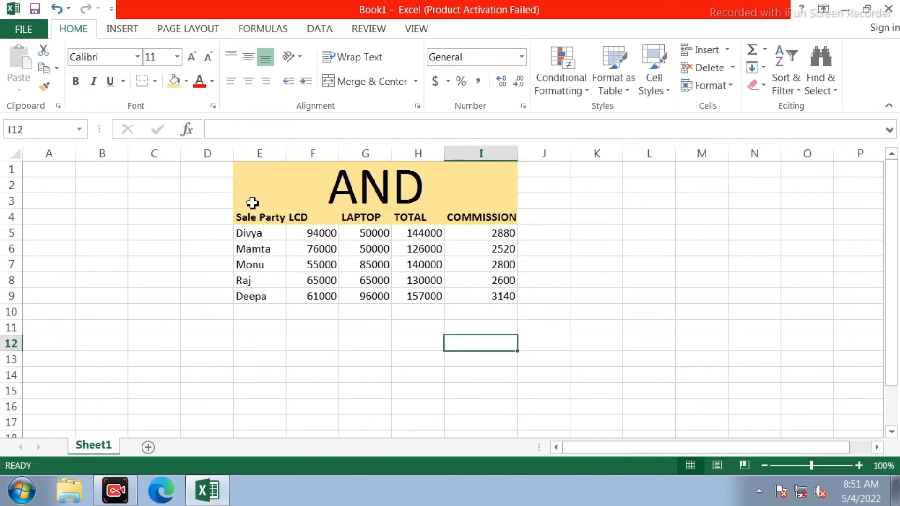
Step: Apply All Borders to the whole table from the AND title through row 9 (E1:I9) and deselect it
{"action": "left_click_drag", "start_coordinate": [251, 201], "coordinate": [424, 297]}
{"action": "left_click", "coordinate": [155, 81]}
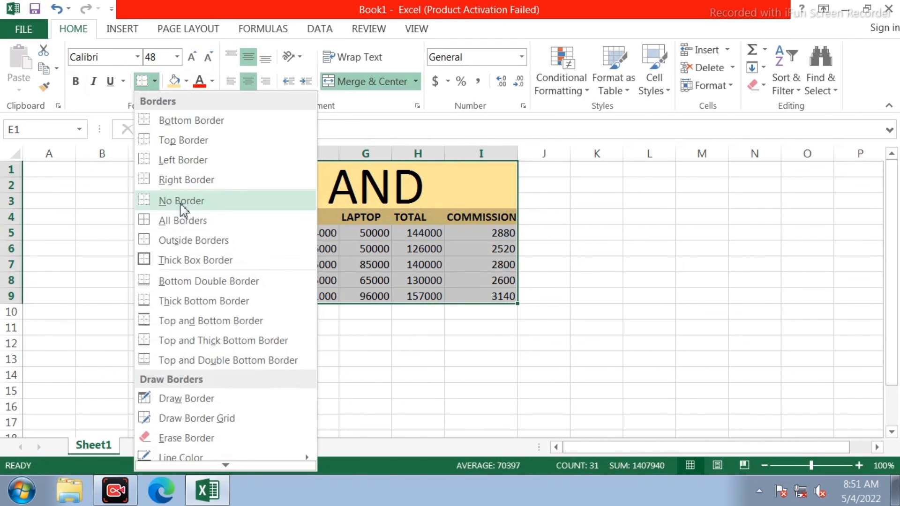
{"action": "left_click", "coordinate": [143, 220]}
{"action": "left_click", "coordinate": [595, 359]}
{"action": "left_click", "coordinate": [591, 313]}
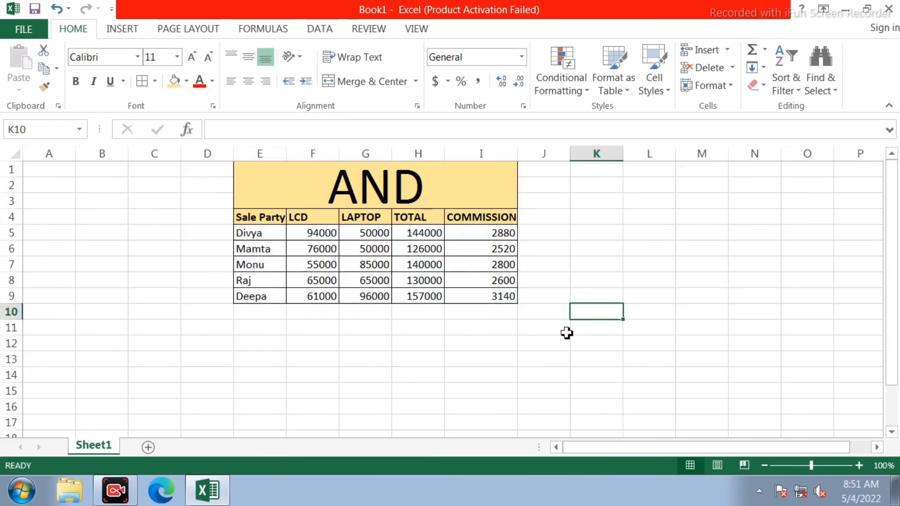
{"action": "left_click", "coordinate": [418, 375]}
{"action": "left_click", "coordinate": [244, 335]}
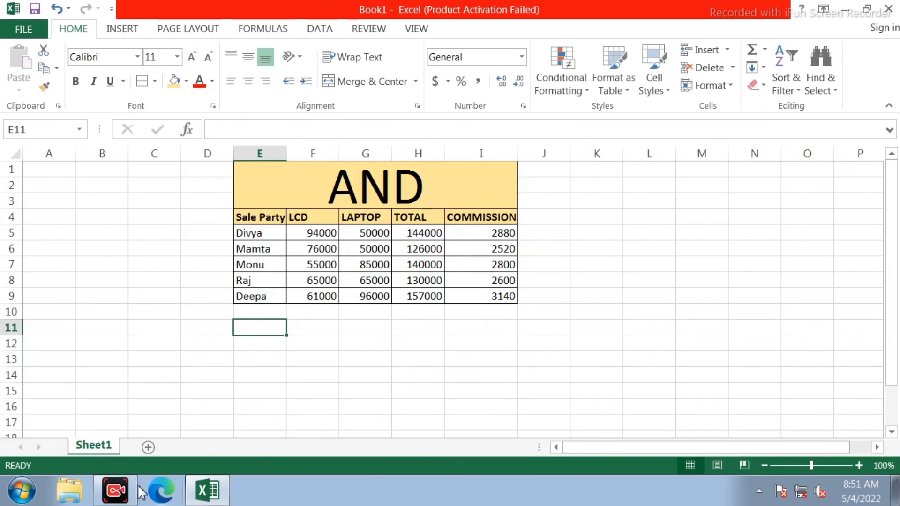